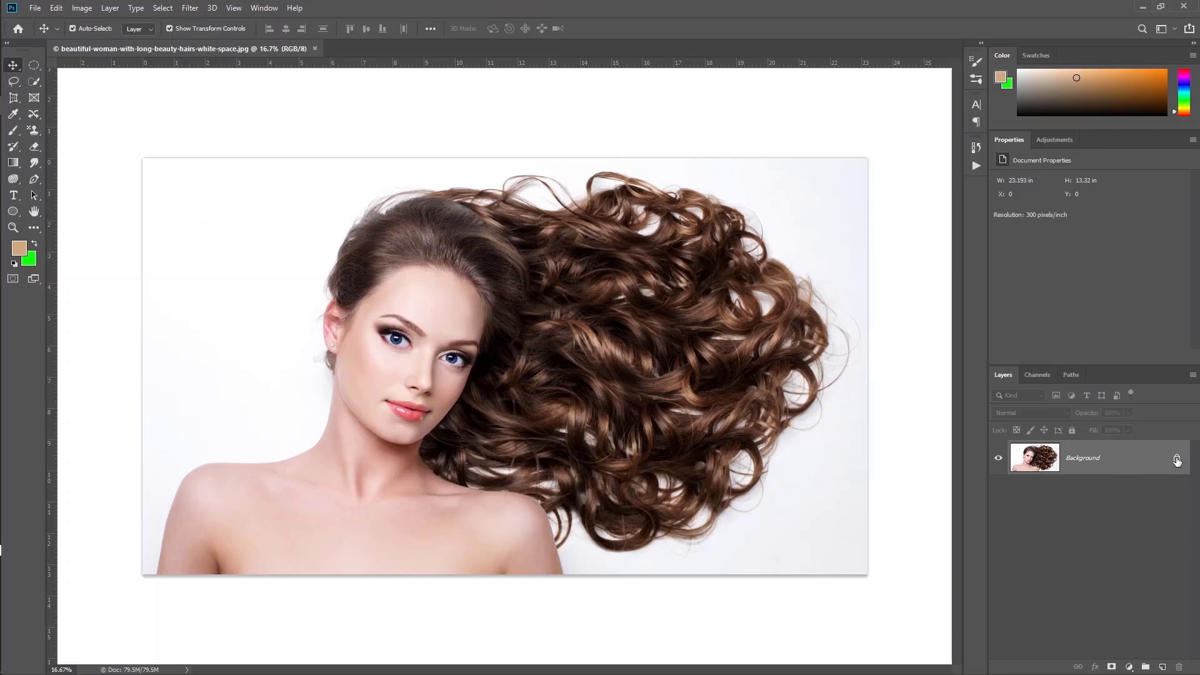
# - Unlock the background photo layer and place a brown Solid Color fill layer beneath it
pyautogui.click(1177, 461)
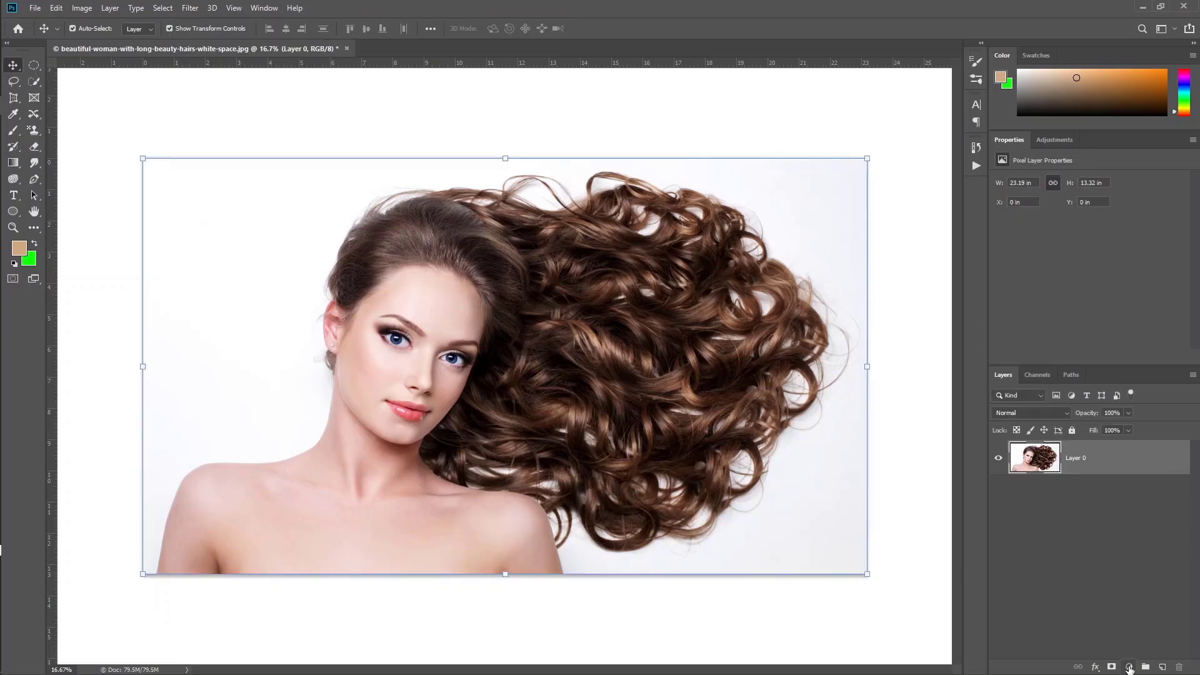
pyautogui.click(1131, 667)
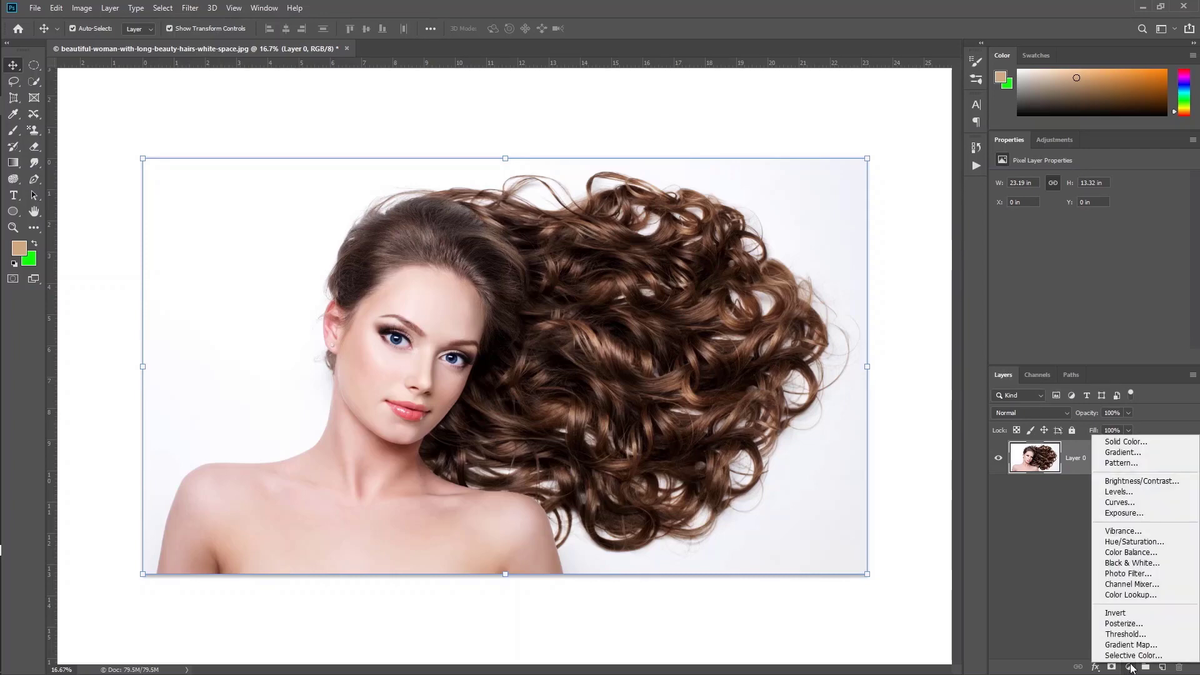
pyautogui.click(1126, 442)
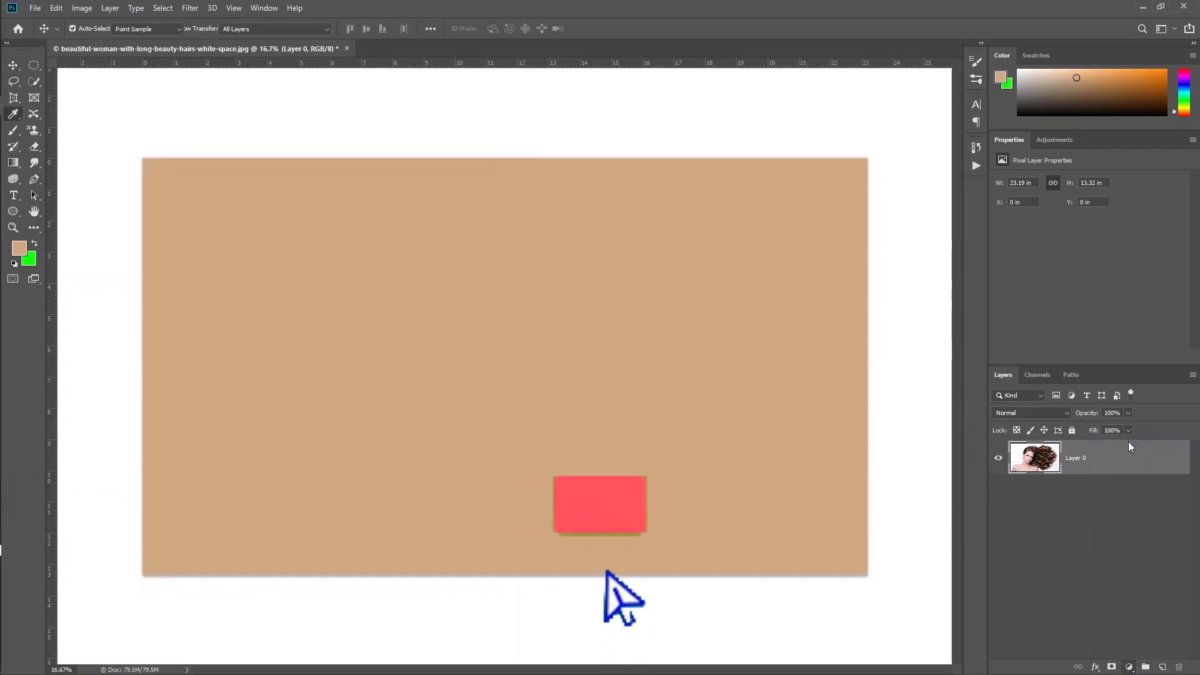
pyautogui.moveTo(927, 452); pyautogui.dragTo(1048, 513)
pyautogui.click(1148, 417)
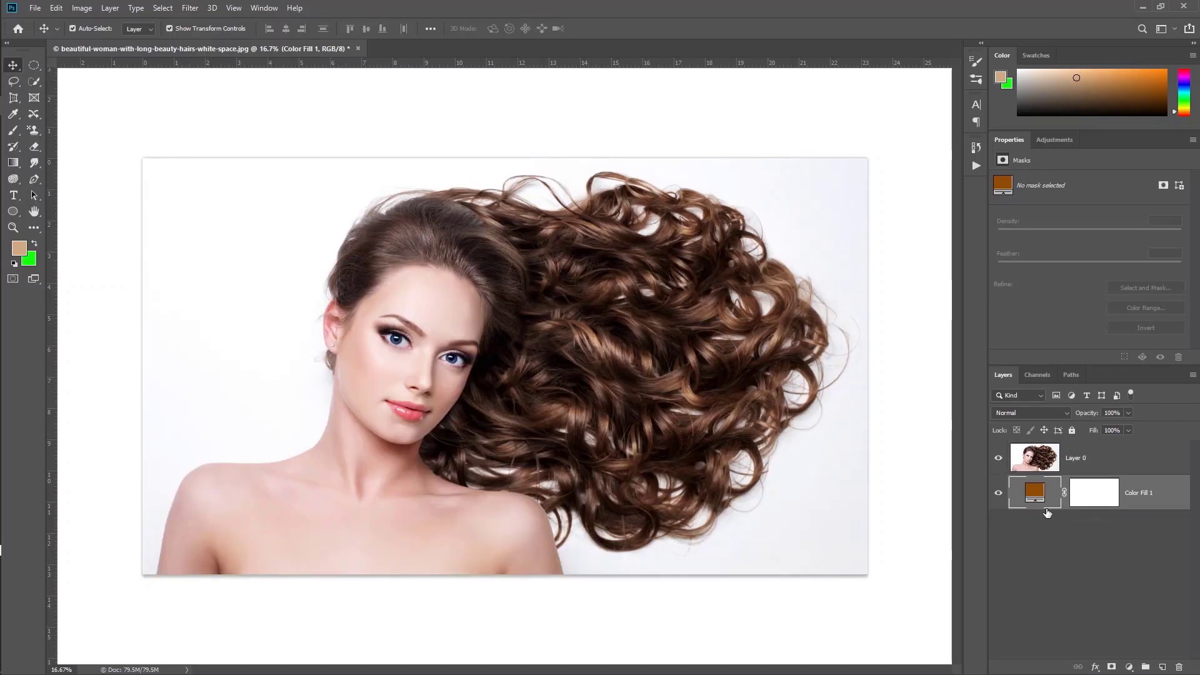
# - Select the woman and all her curly hair on the photo layer with Quick Selection, subtracting the stray background above the top curls
pyautogui.click(1042, 461)
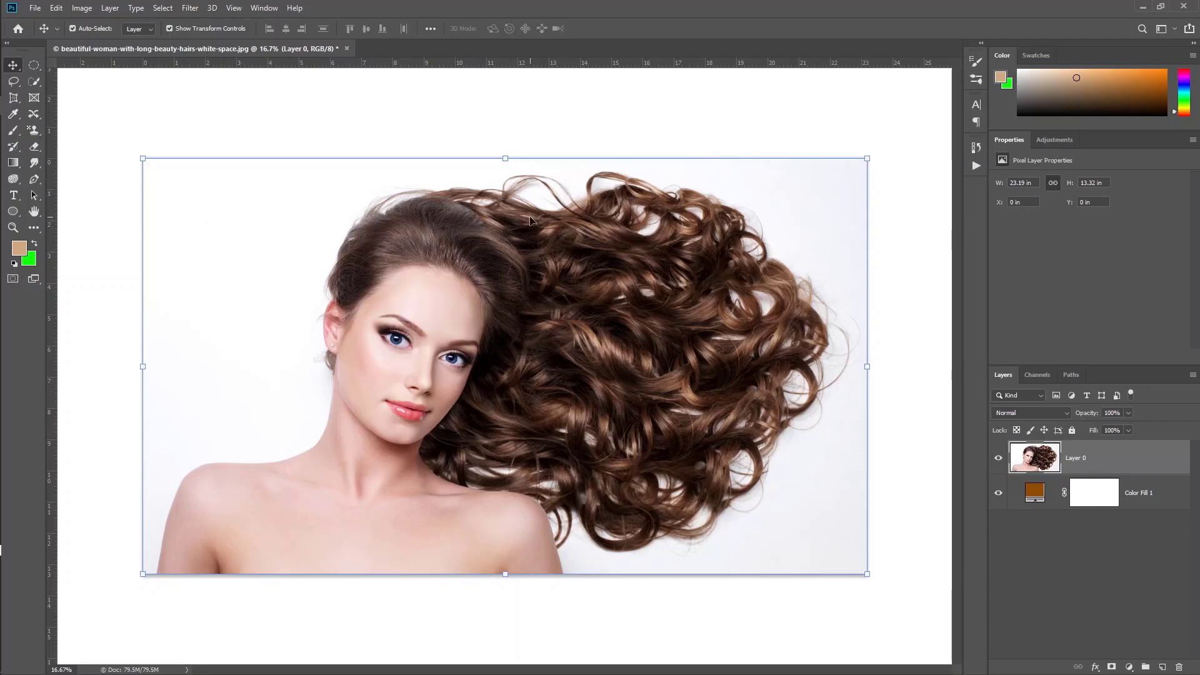
pyautogui.click(30, 88)
pyautogui.click(87, 85)
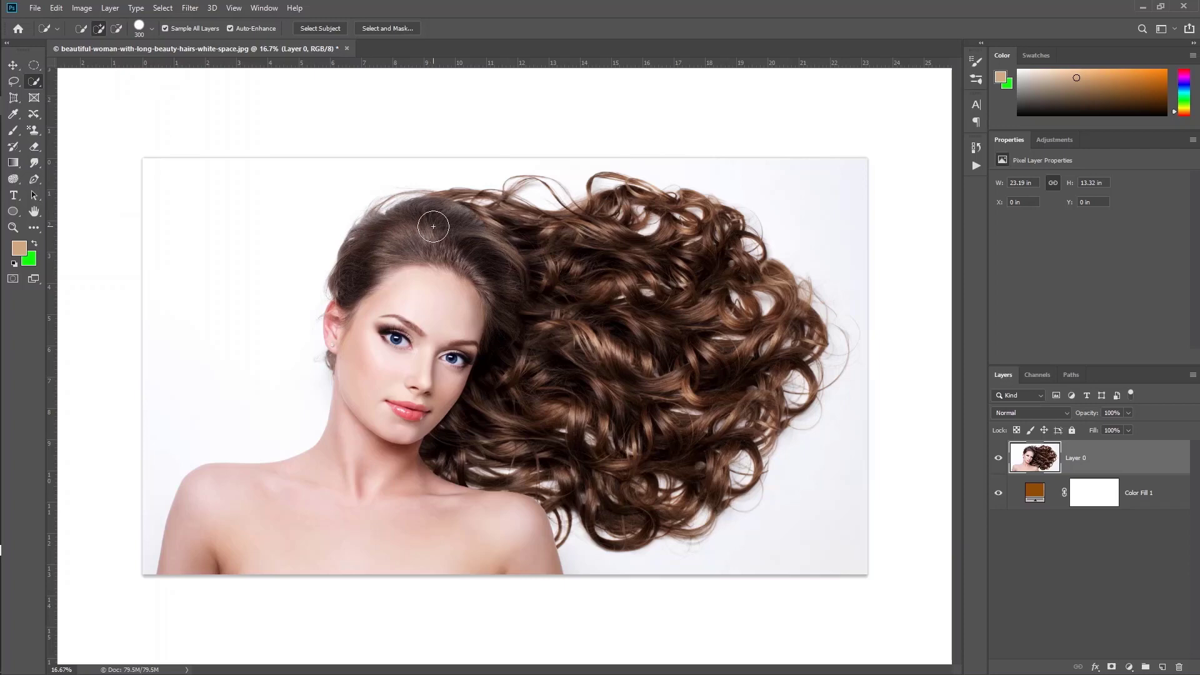
pyautogui.moveTo(433, 226)
pyautogui.mouseDown()
pyautogui.moveTo(402, 339)
pyautogui.moveTo(350, 446)
pyautogui.moveTo(269, 537)
pyautogui.mouseUp()
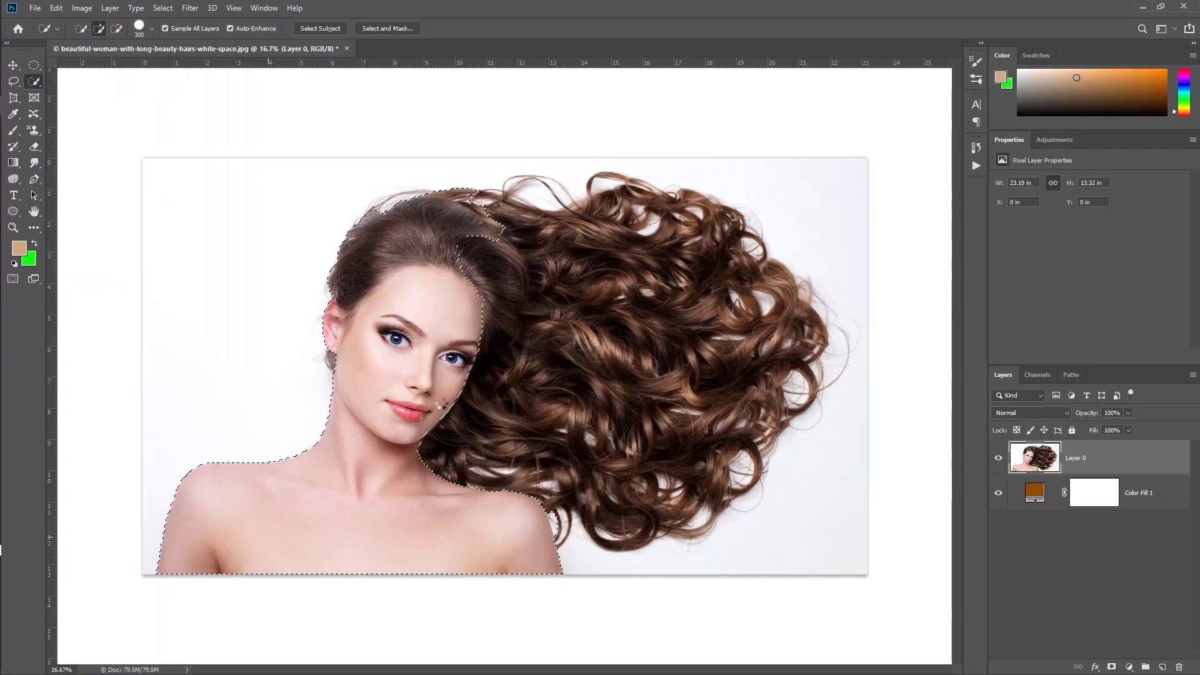
pyautogui.moveTo(442, 405)
pyautogui.mouseDown()
pyautogui.moveTo(534, 512)
pyautogui.moveTo(571, 528)
pyautogui.moveTo(625, 518)
pyautogui.mouseUp()
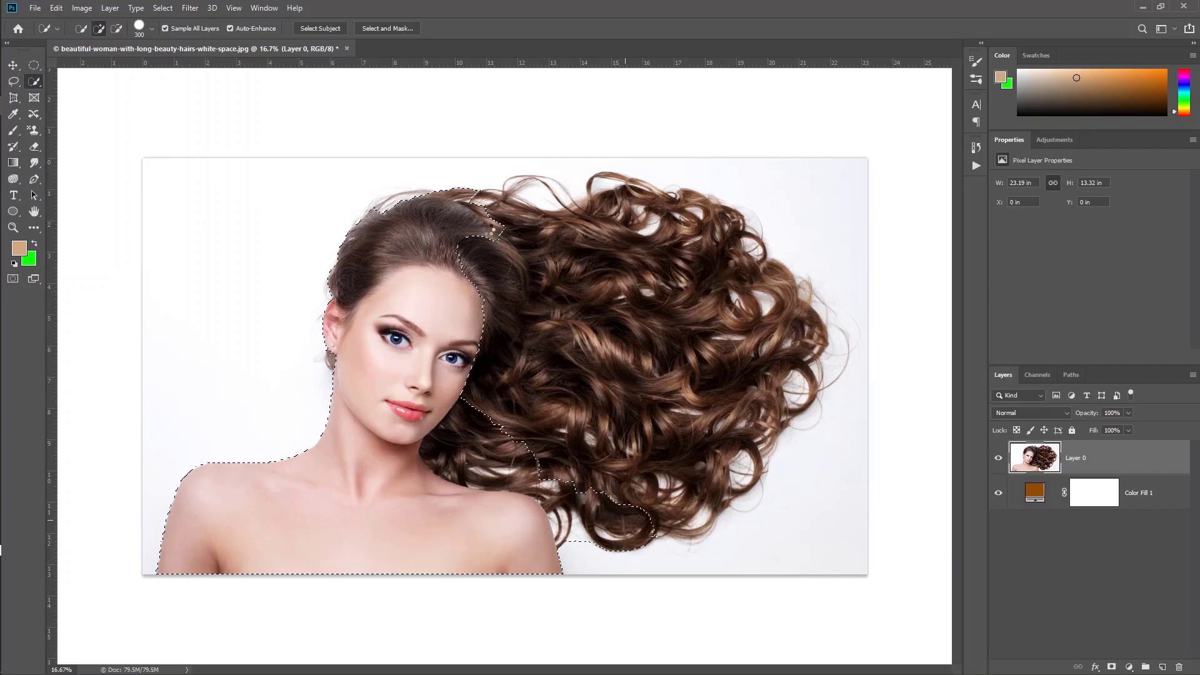
pyautogui.moveTo(491, 214)
pyautogui.mouseDown()
pyautogui.moveTo(691, 233)
pyautogui.moveTo(719, 247)
pyautogui.moveTo(753, 322)
pyautogui.moveTo(785, 316)
pyautogui.moveTo(787, 332)
pyautogui.mouseUp()
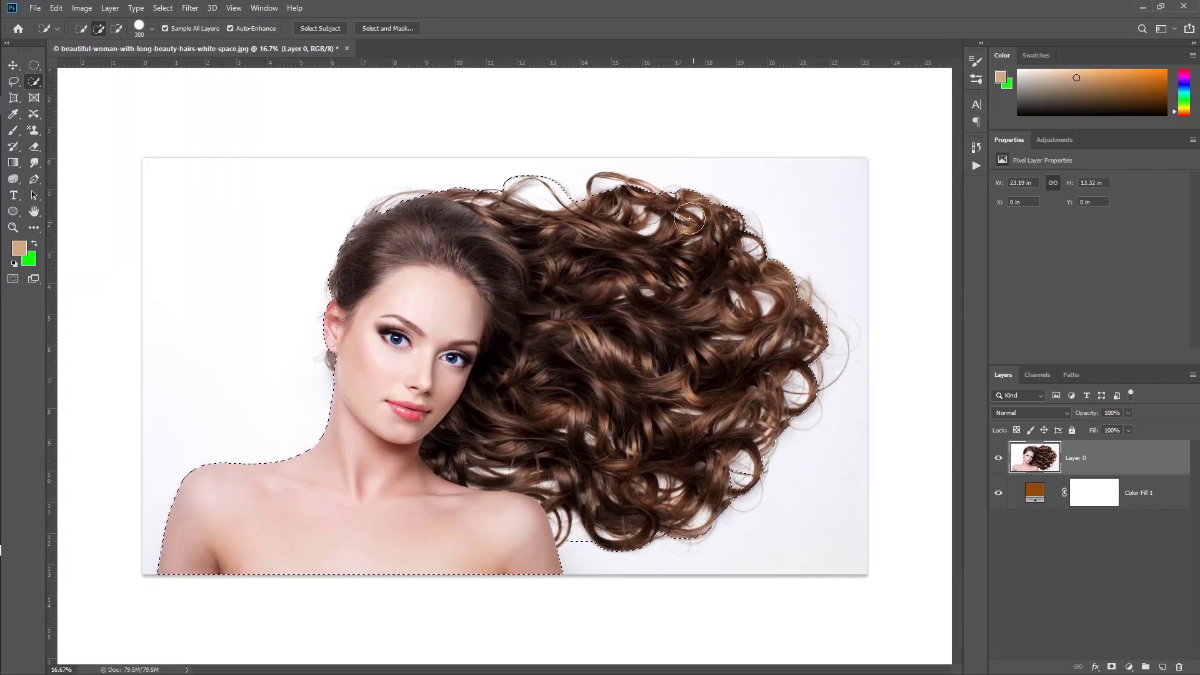
pyautogui.click(616, 184)
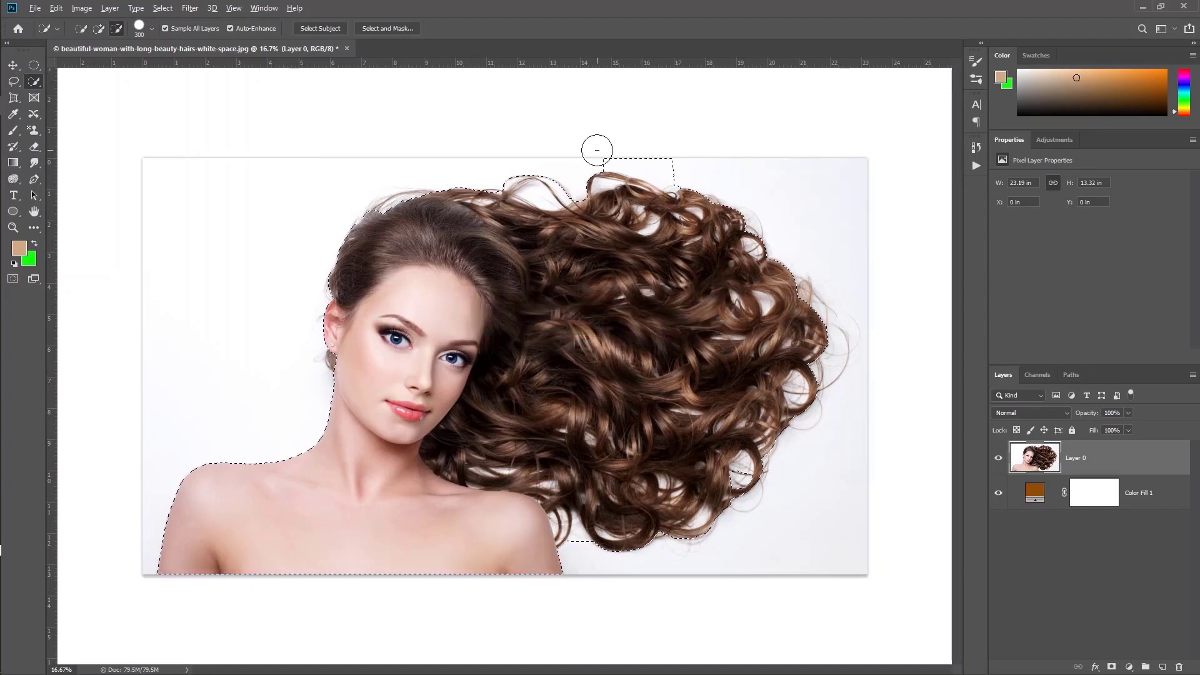
pyautogui.moveTo(598, 150); pyautogui.dragTo(673, 154)
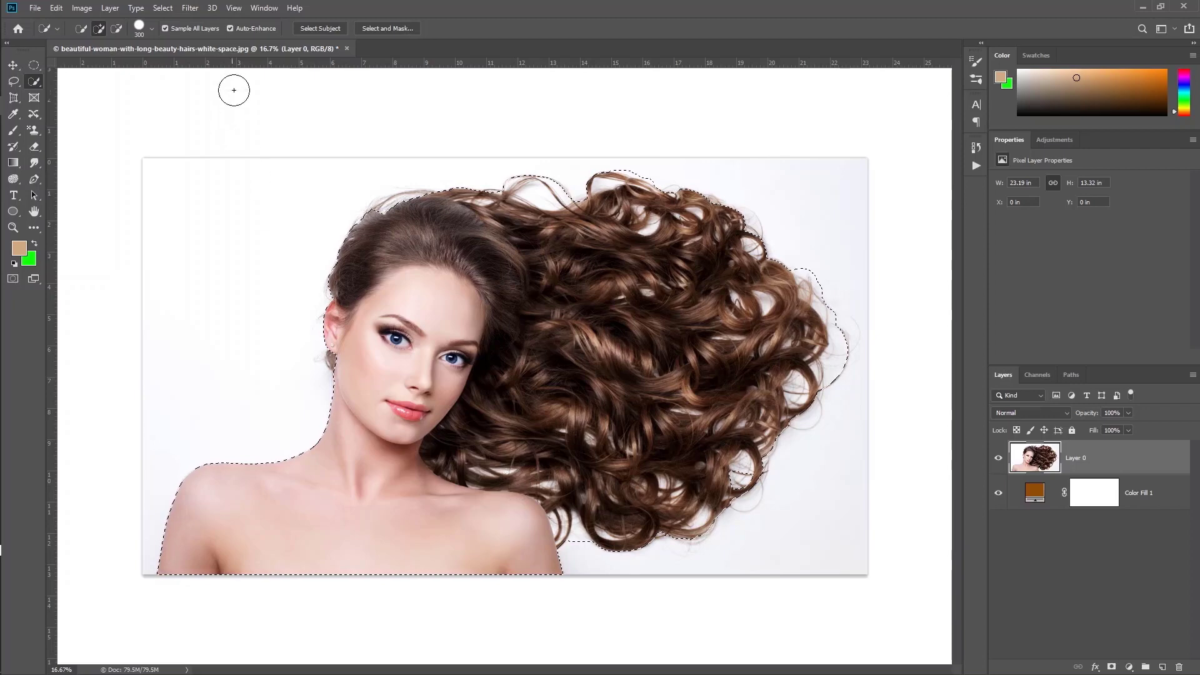
# - Set up Select and Mask with the Onion Skin view at 100% transparency, Smart Radius enabled and the Refine Edge Brush active
pyautogui.click(392, 29)
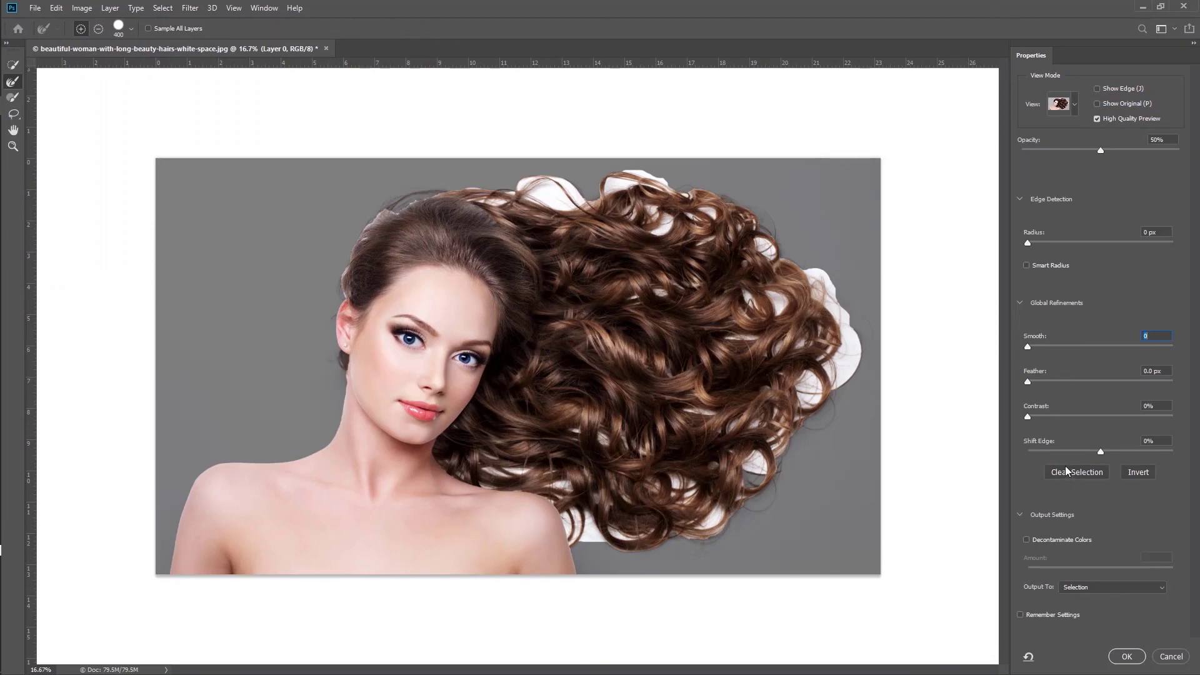
pyautogui.click(13, 66)
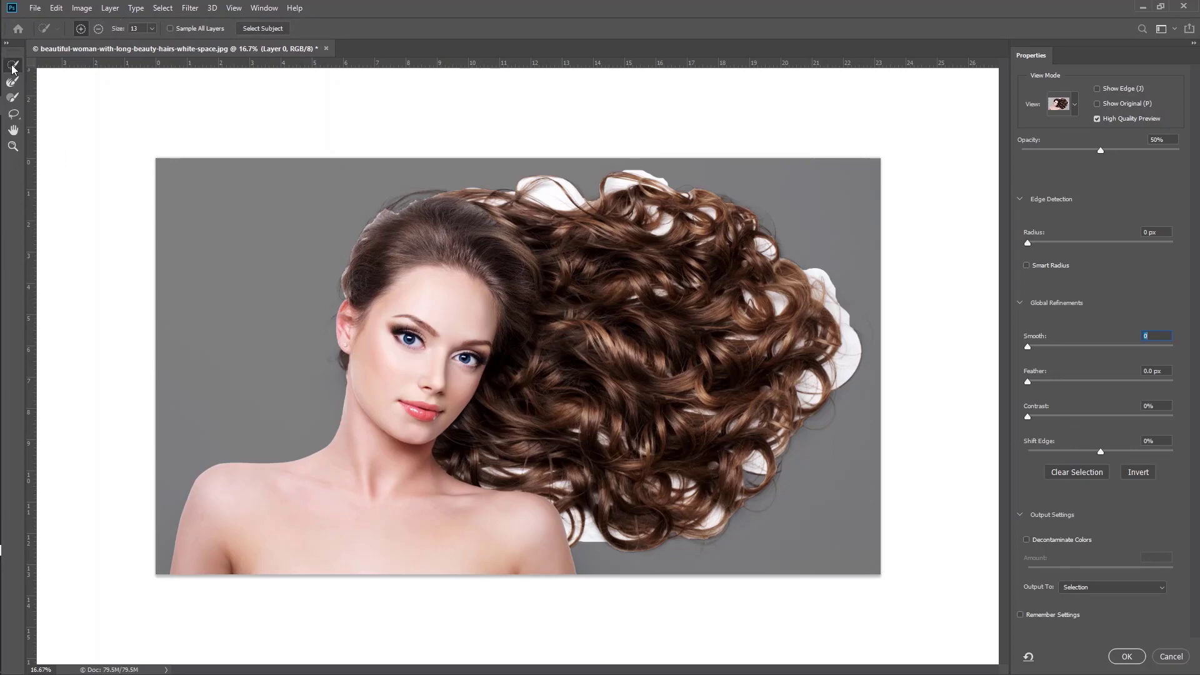
pyautogui.click(12, 82)
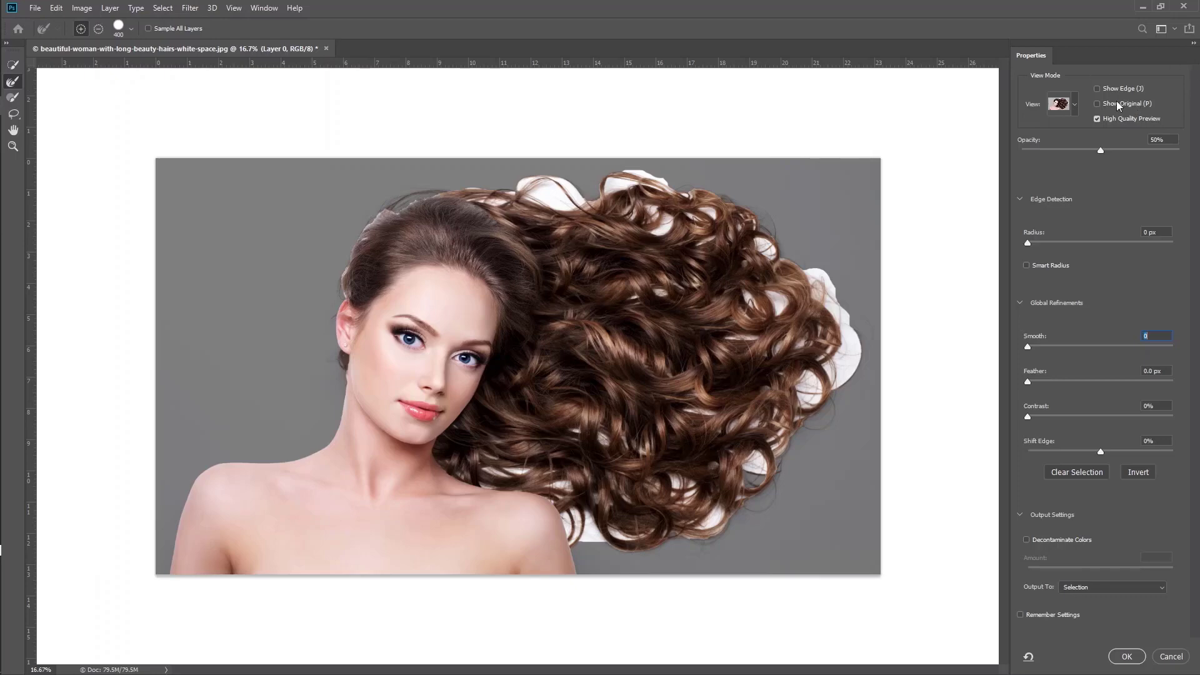
pyautogui.click(1071, 105)
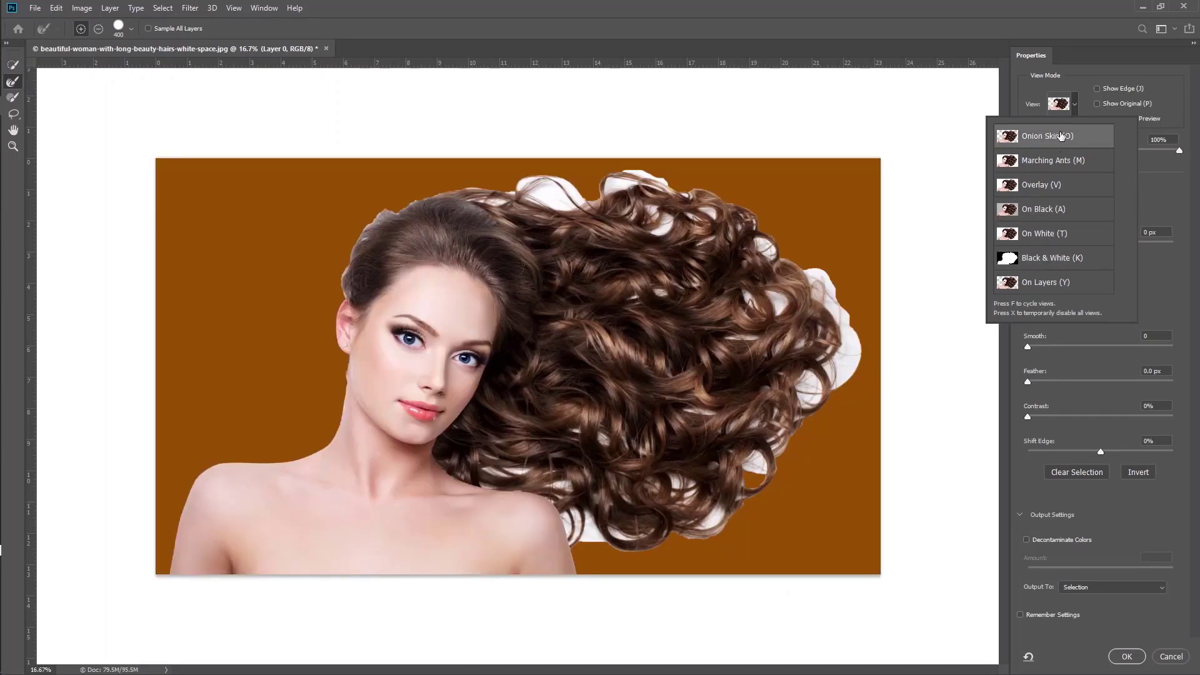
pyautogui.click(1061, 136)
pyautogui.click(1097, 119)
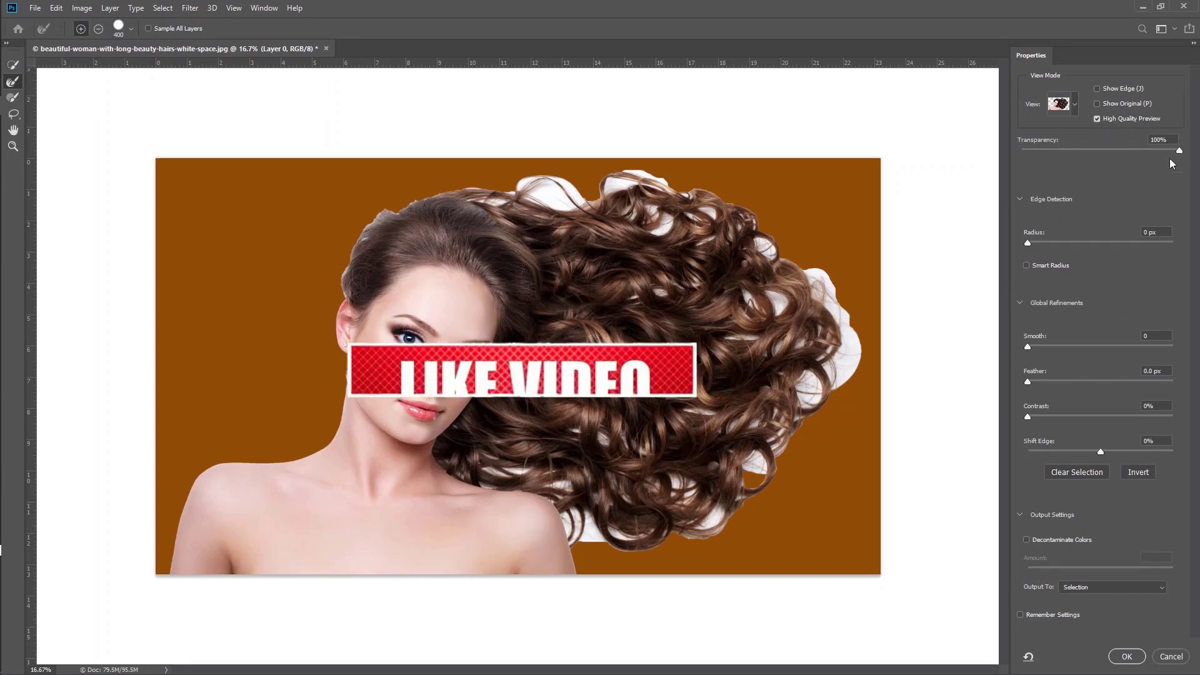
pyautogui.moveTo(1180, 150)
pyautogui.mouseDown()
pyautogui.moveTo(1048, 150)
pyautogui.moveTo(1199, 151)
pyautogui.mouseUp()
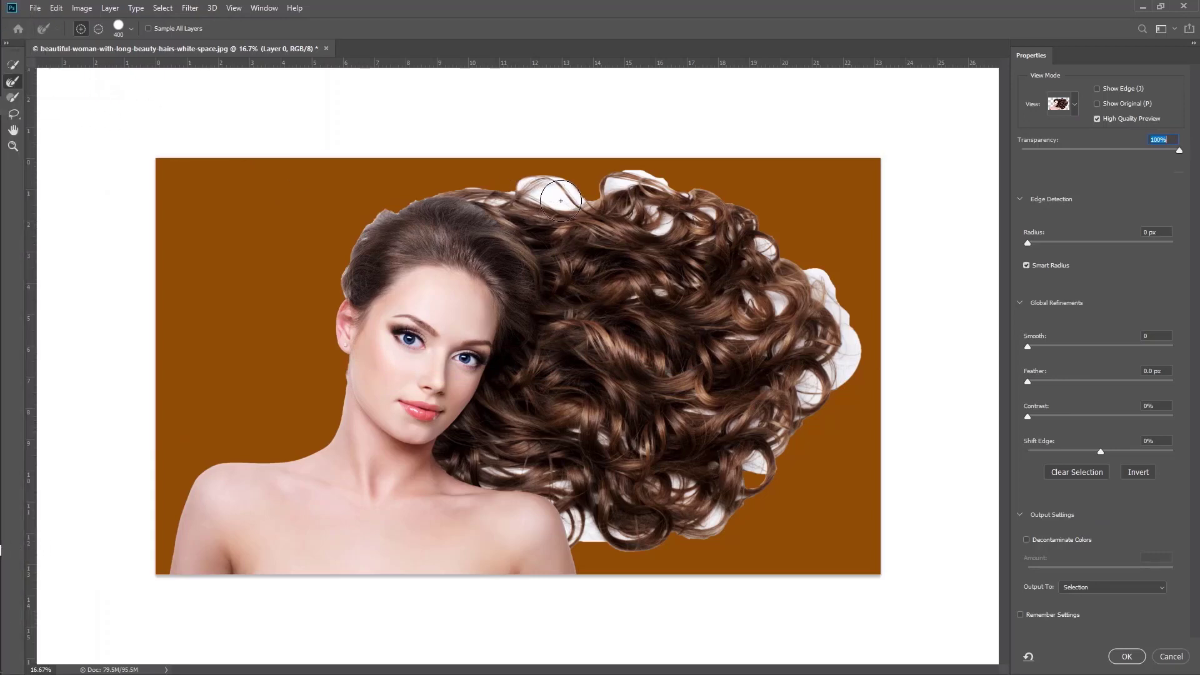
# - Brush out the white background with the Refine Edge Brush around the top hair loops and the lower curls beside the shoulder
pyautogui.moveTo(570, 207)
pyautogui.mouseDown()
pyautogui.moveTo(514, 167)
pyautogui.moveTo(518, 202)
pyautogui.moveTo(470, 196)
pyautogui.mouseUp()
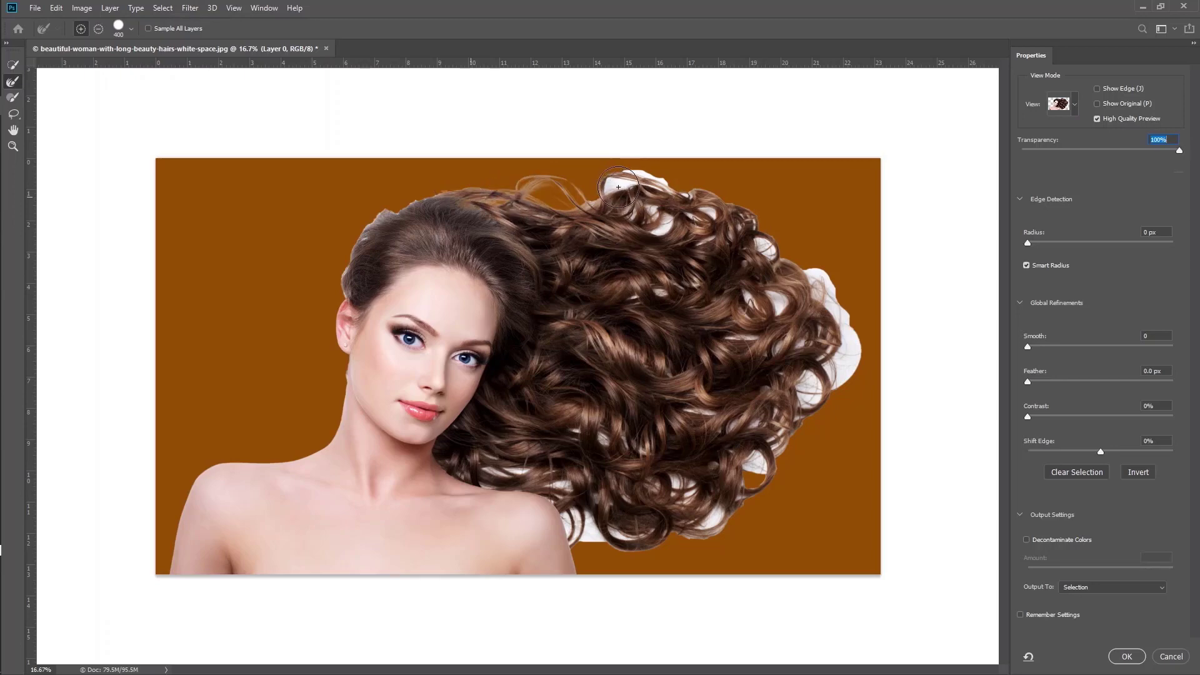
pyautogui.moveTo(618, 187)
pyautogui.mouseDown()
pyautogui.moveTo(676, 189)
pyautogui.moveTo(661, 233)
pyautogui.moveTo(638, 195)
pyautogui.mouseUp()
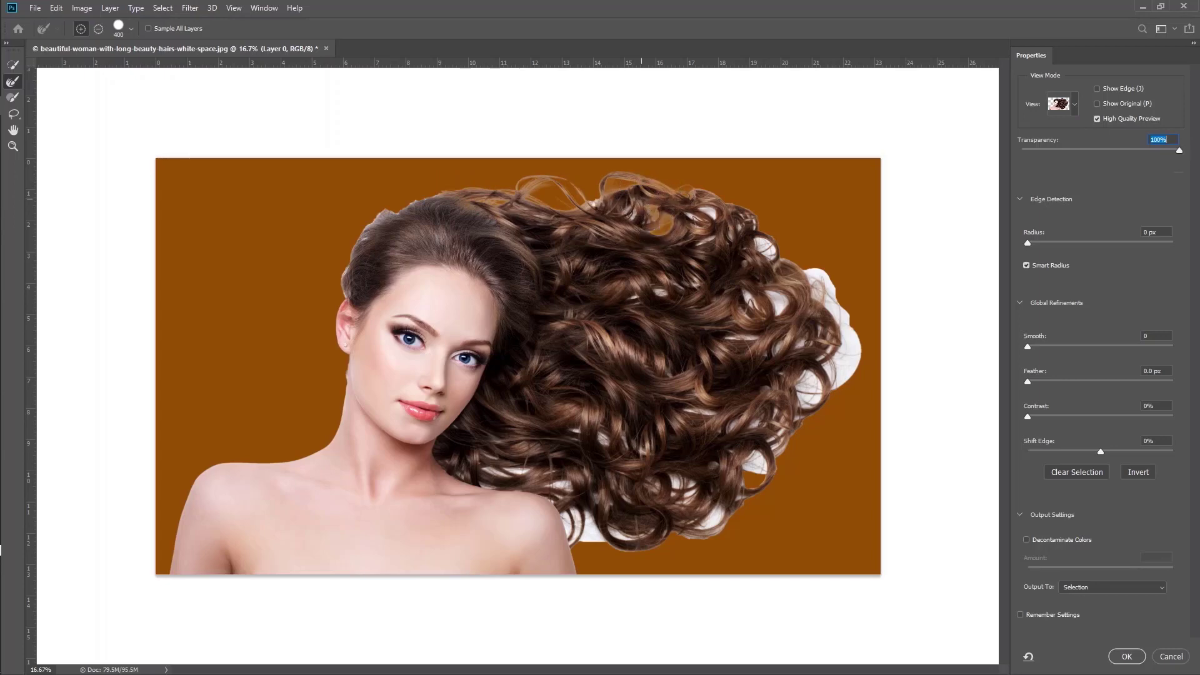
pyautogui.moveTo(576, 520)
pyautogui.mouseDown()
pyautogui.moveTo(559, 511)
pyautogui.moveTo(609, 537)
pyautogui.mouseUp()
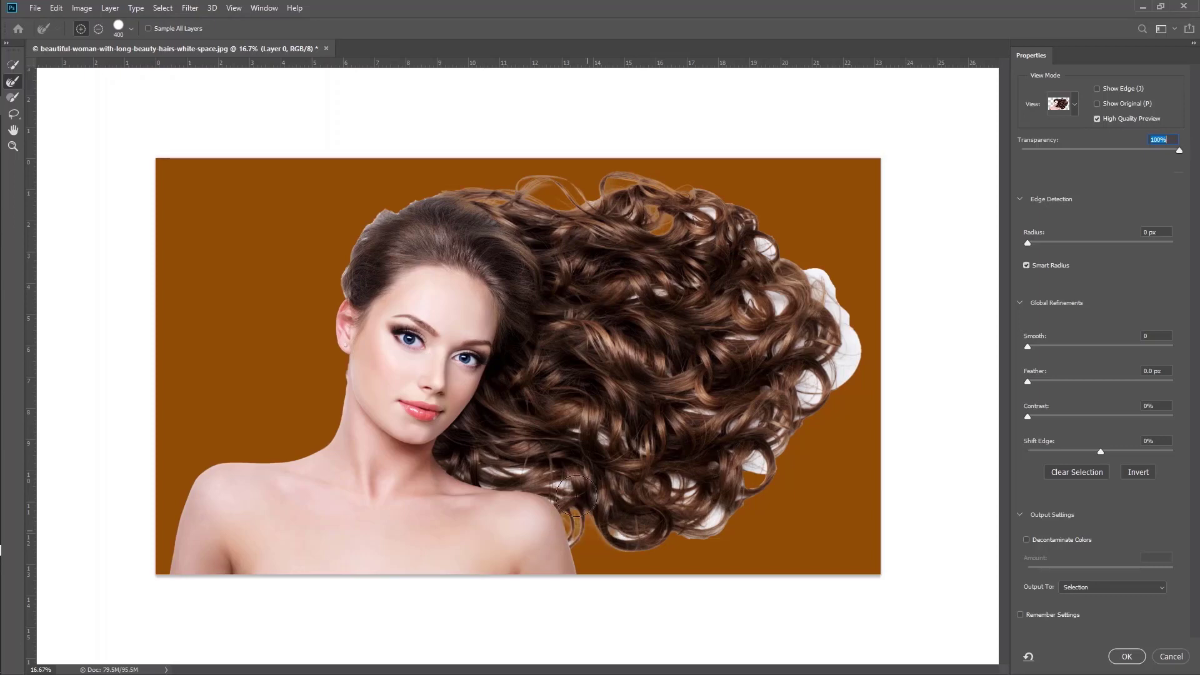
pyautogui.moveTo(576, 495)
pyautogui.mouseDown()
pyautogui.moveTo(501, 472)
pyautogui.moveTo(491, 480)
pyautogui.moveTo(621, 514)
pyautogui.mouseUp()
pyautogui.moveTo(577, 430); pyautogui.dragTo(621, 445)
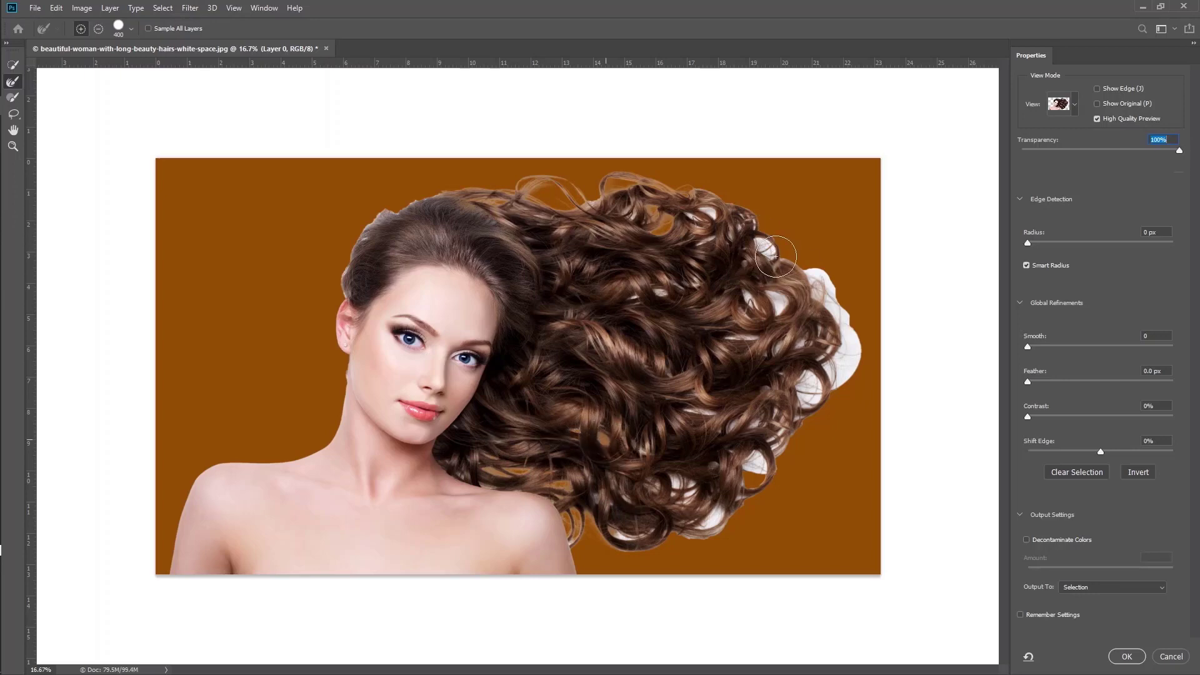
# - Refine the hair edge along the far right curls and over the crown of the head
pyautogui.moveTo(776, 256)
pyautogui.mouseDown()
pyautogui.moveTo(846, 347)
pyautogui.moveTo(851, 377)
pyautogui.mouseUp()
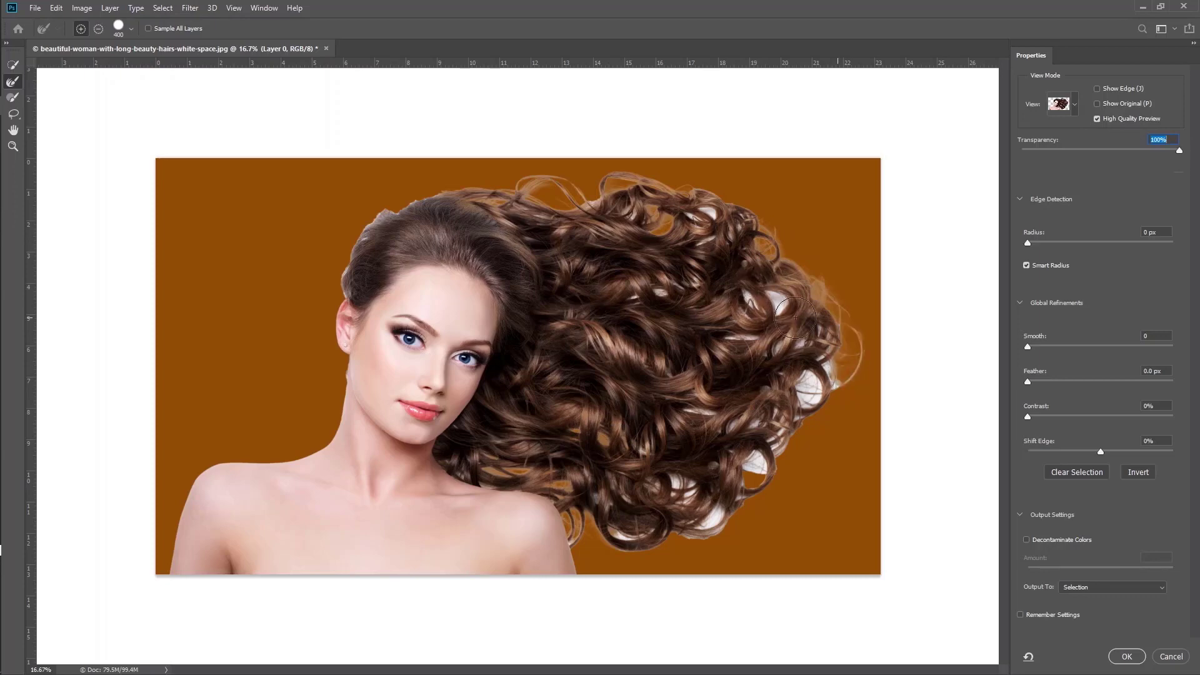
pyautogui.click(815, 393)
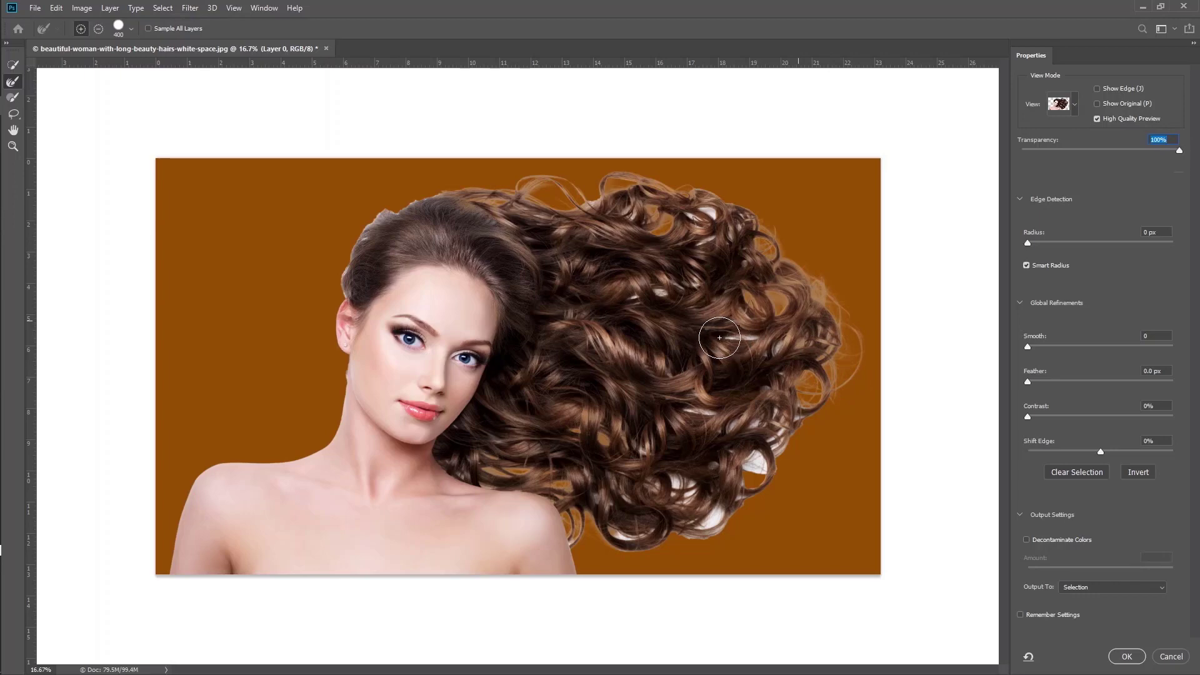
pyautogui.click(767, 338)
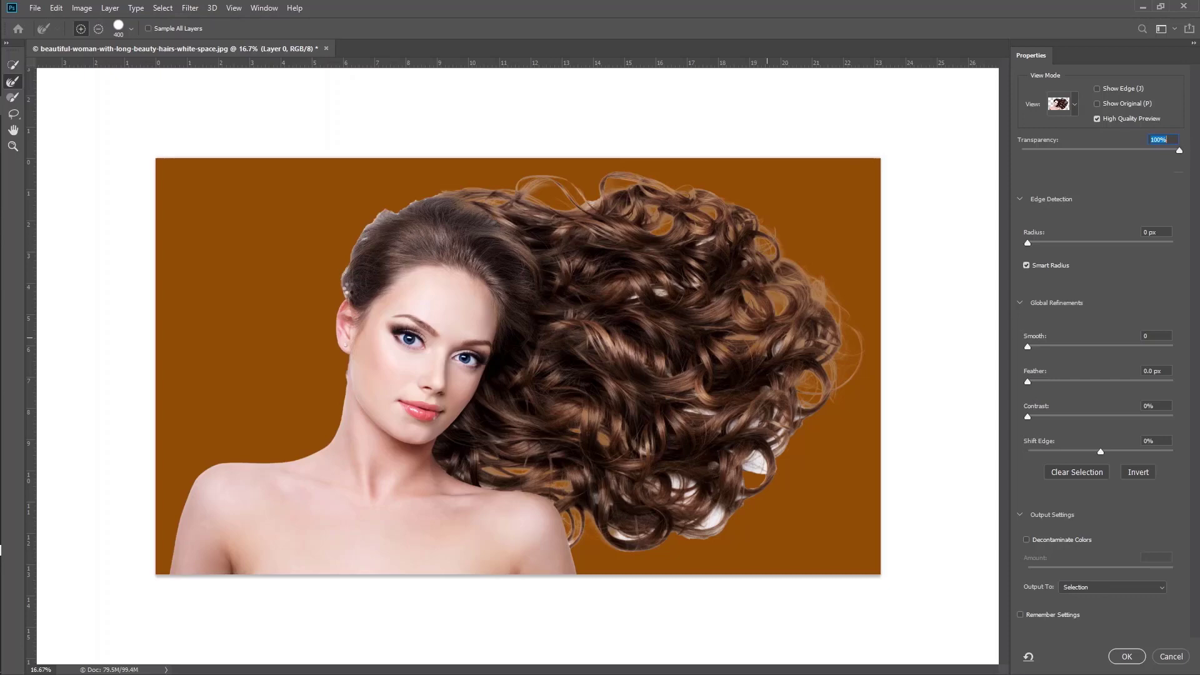
pyautogui.moveTo(364, 228); pyautogui.dragTo(394, 204)
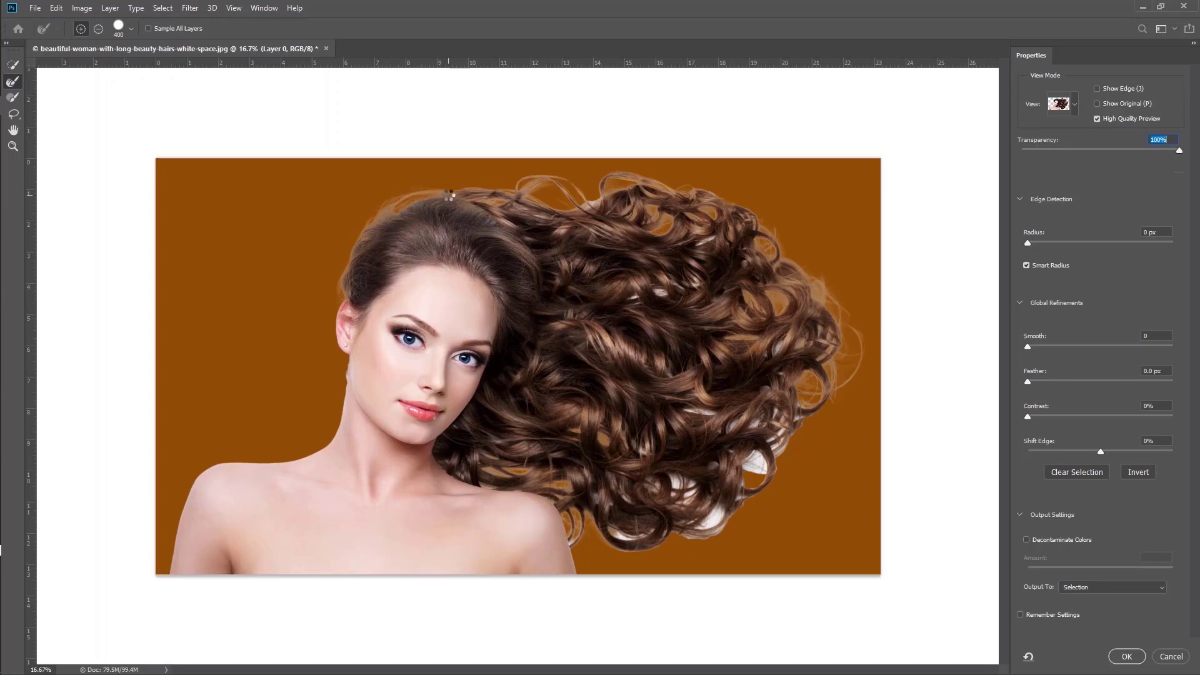
pyautogui.moveTo(449, 196); pyautogui.dragTo(397, 217)
# - Remove the white gaps inside the upper curls and the lower right curls with the Refine Edge Brush
pyautogui.moveTo(683, 211); pyautogui.dragTo(653, 215)
pyautogui.moveTo(761, 471); pyautogui.dragTo(751, 384)
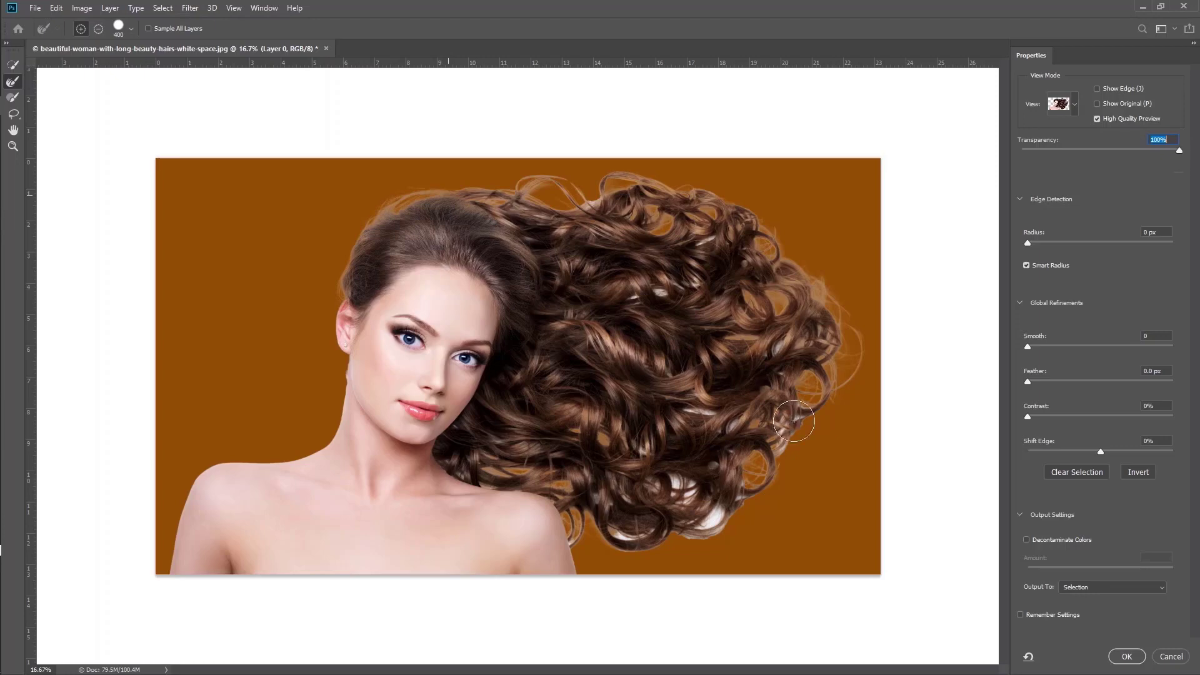
pyautogui.click(793, 457)
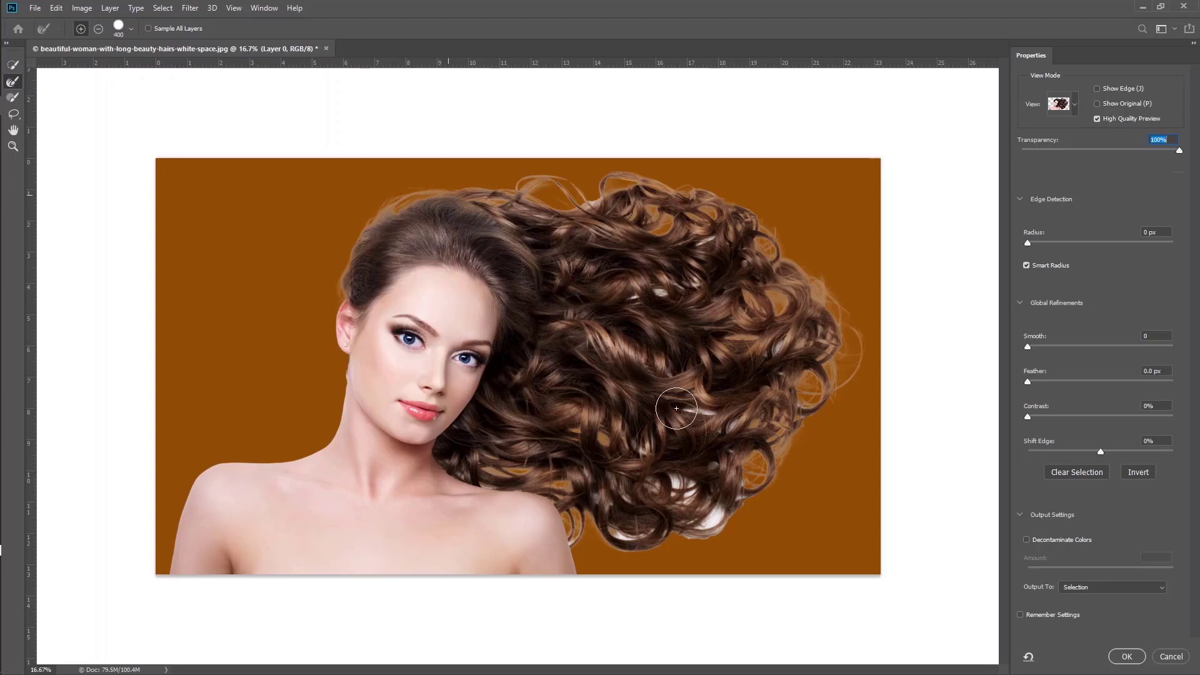
pyautogui.click(722, 410)
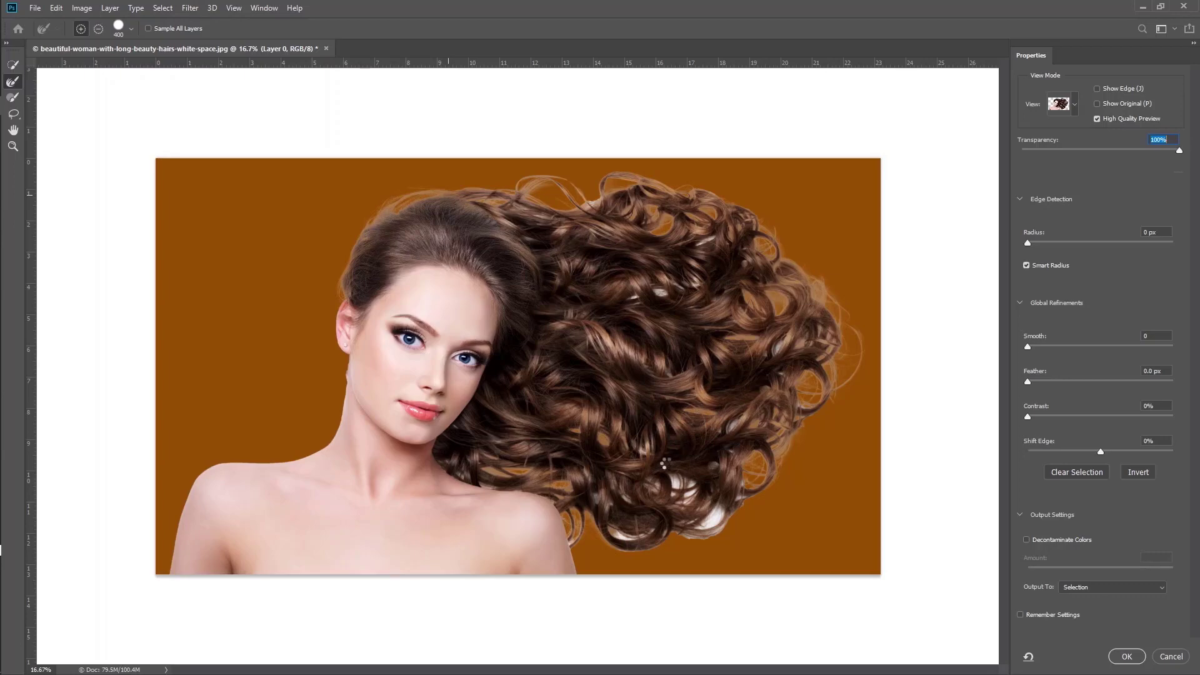
pyautogui.click(737, 519)
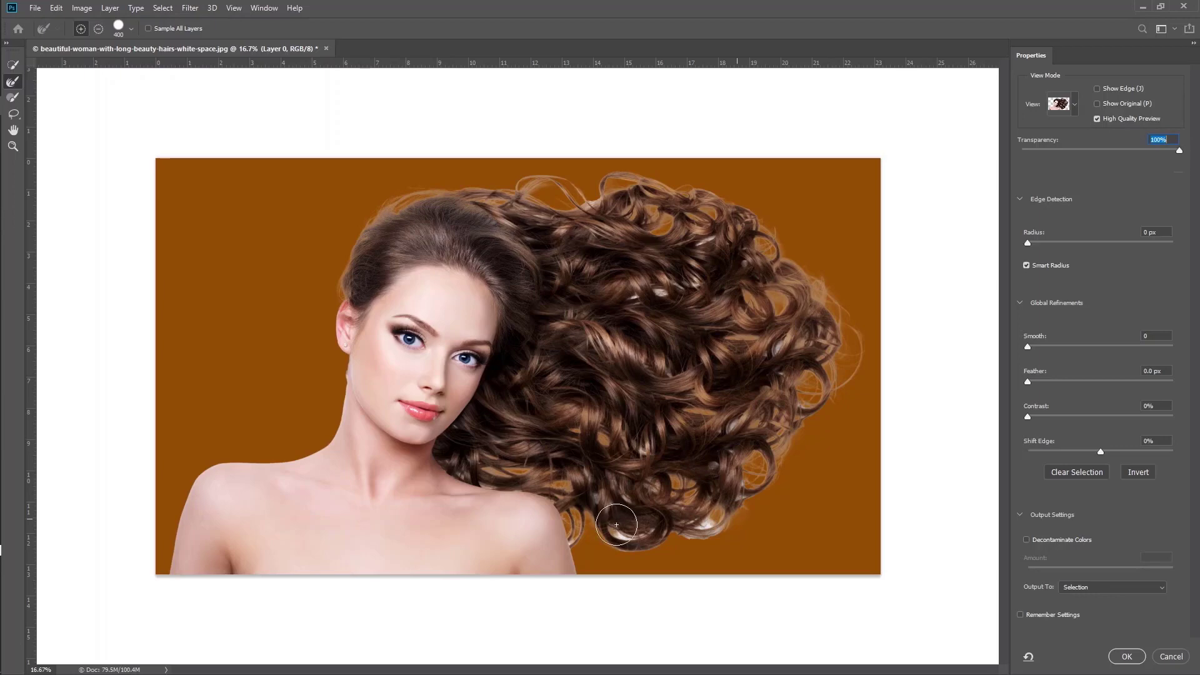
pyautogui.click(622, 529)
pyautogui.moveTo(685, 518); pyautogui.dragTo(771, 554)
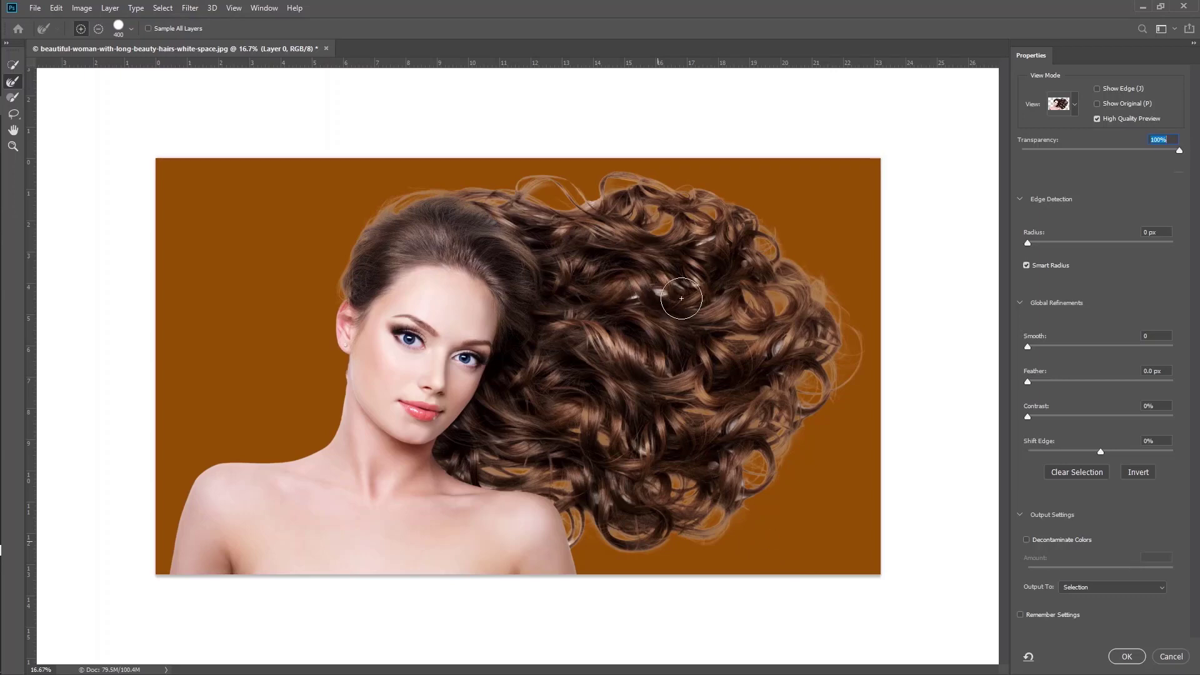
# - Clean up the remaining white spots in the middle and upper part of the hair with the Refine Edge Brush
pyautogui.moveTo(682, 299); pyautogui.dragTo(641, 301)
pyautogui.click(702, 245)
pyautogui.click(860, 404)
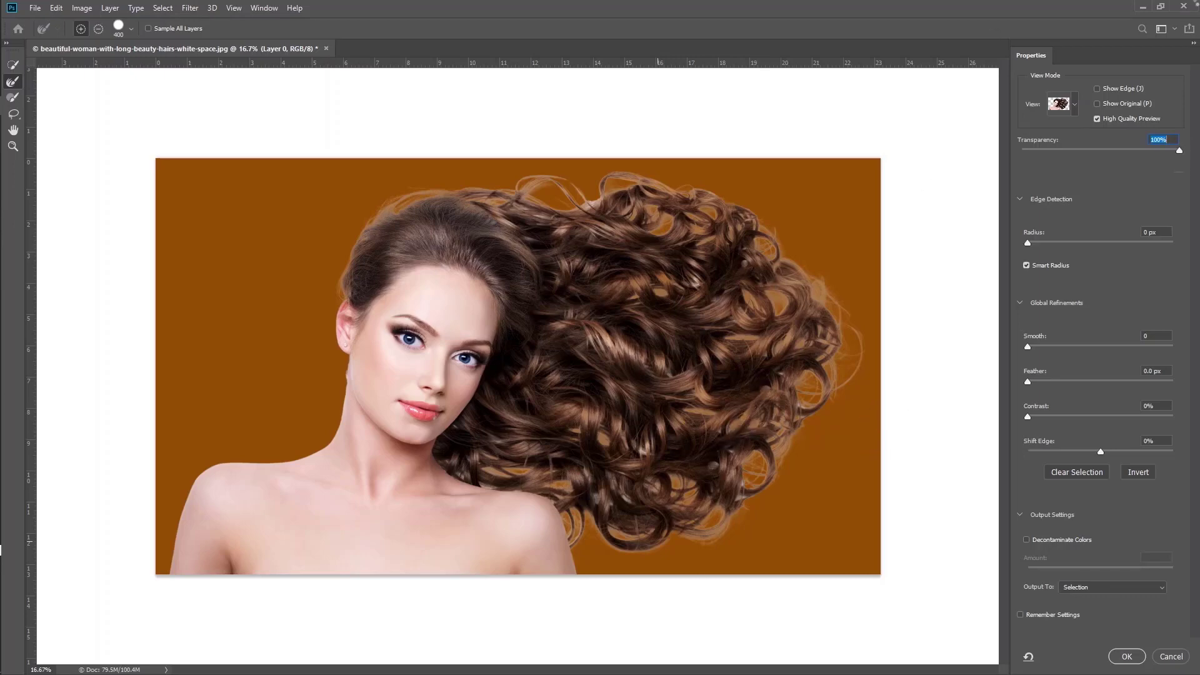
pyautogui.click(589, 209)
pyautogui.click(645, 256)
# - Try Decontaminate Colors on the cutout's hair edges and switch it back off
pyautogui.click(1027, 539)
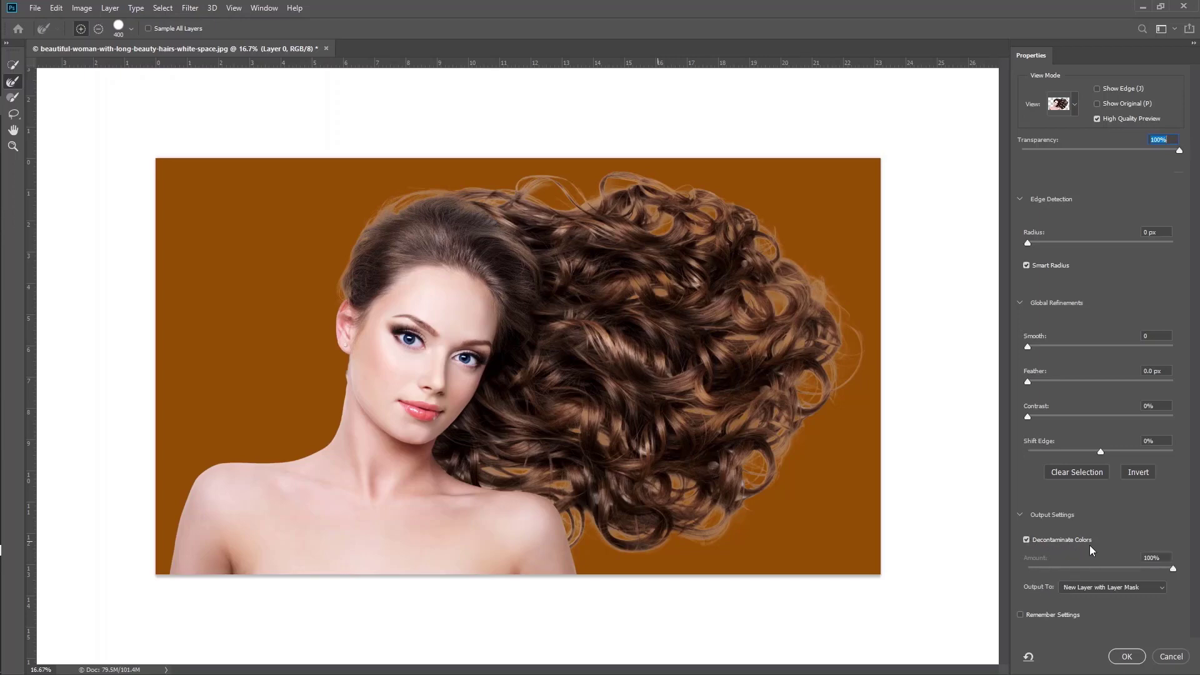
pyautogui.click(1026, 540)
pyautogui.click(1027, 541)
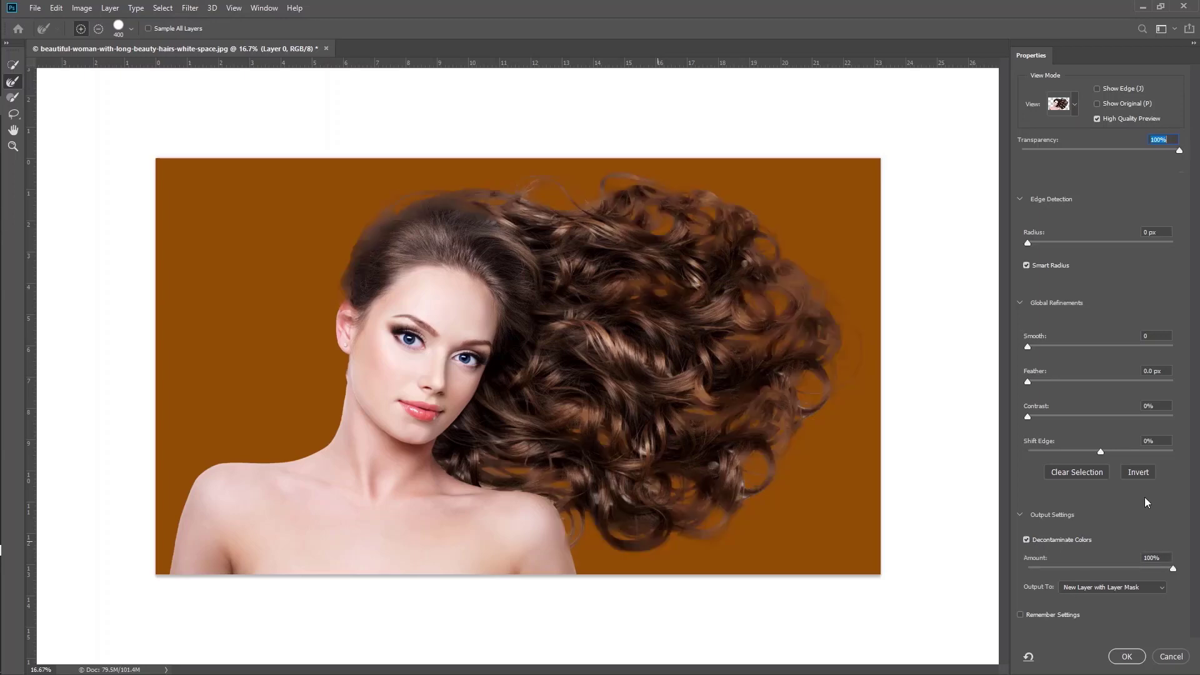
pyautogui.click(1027, 538)
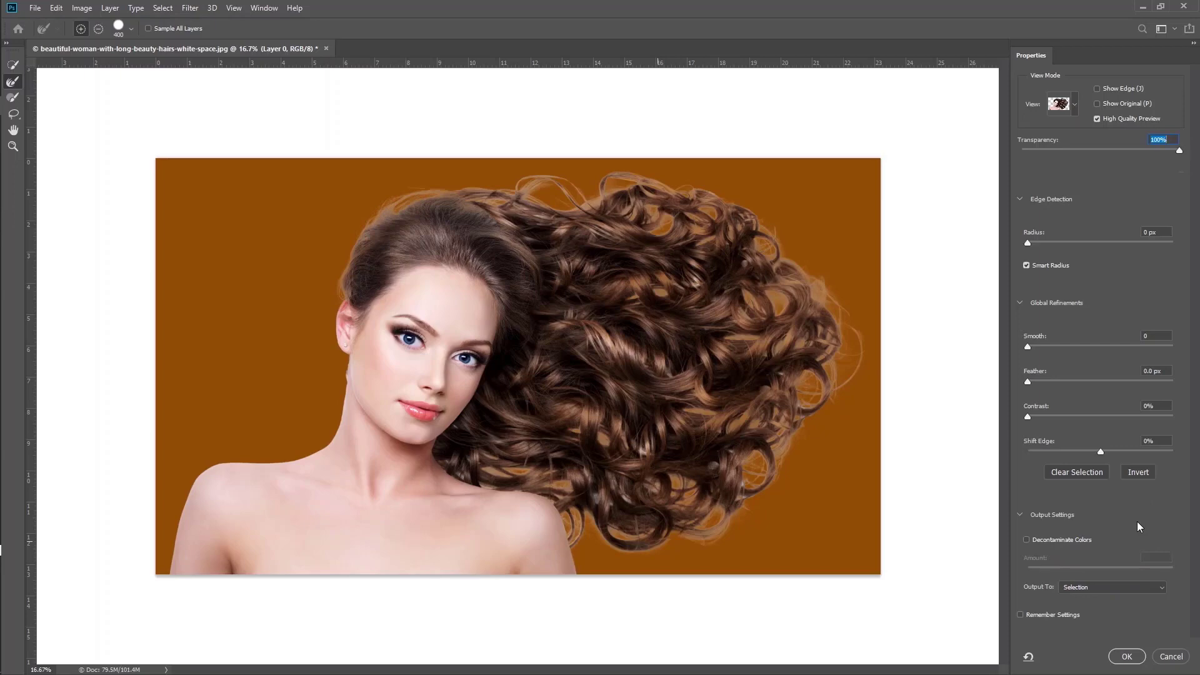
# - Output the refined hair selection as New Layer with Layer Mask
pyautogui.click(1143, 589)
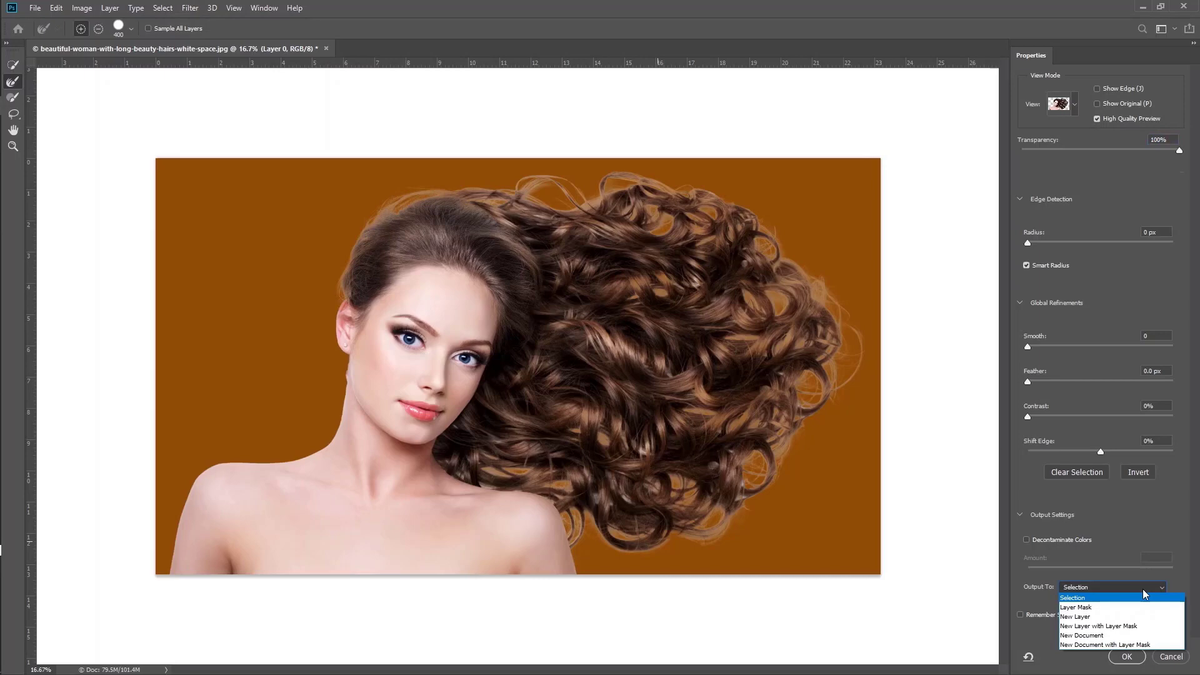
pyautogui.click(1136, 626)
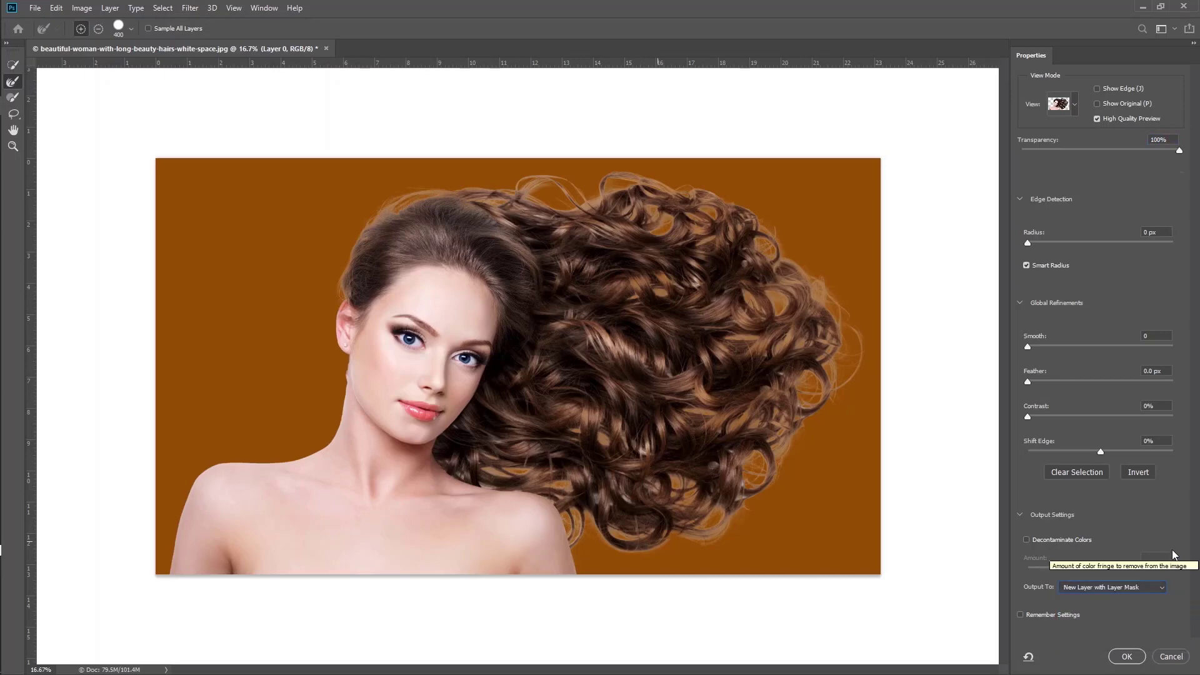
pyautogui.click(1126, 657)
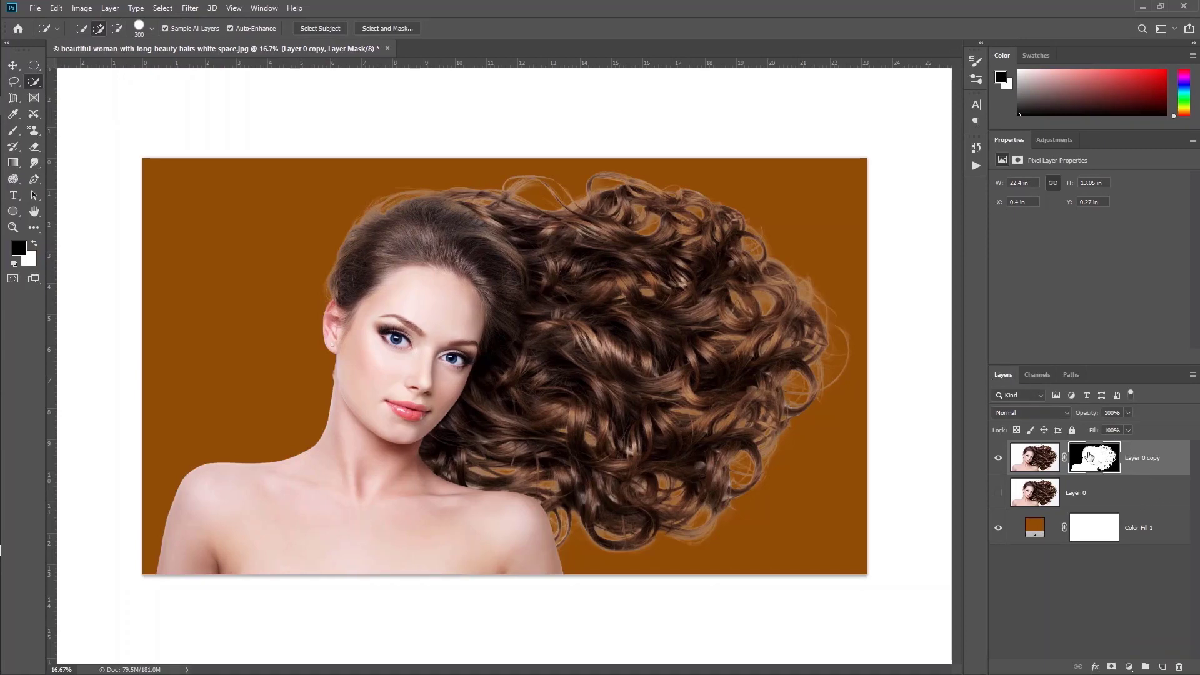
# - Reopen the Layer 0 copy mask in Select and Mask and output it with Decontaminate Colors enabled to another masked layer
pyautogui.rightClick(1089, 457)
pyautogui.click(1124, 546)
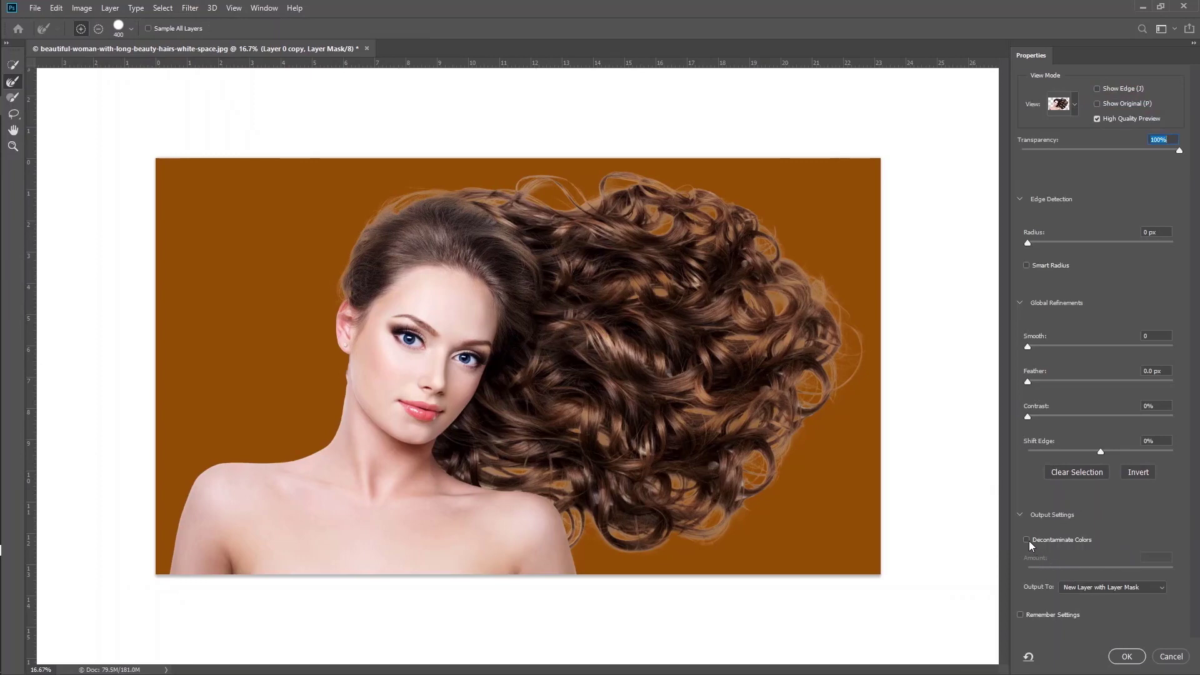
pyautogui.click(1028, 539)
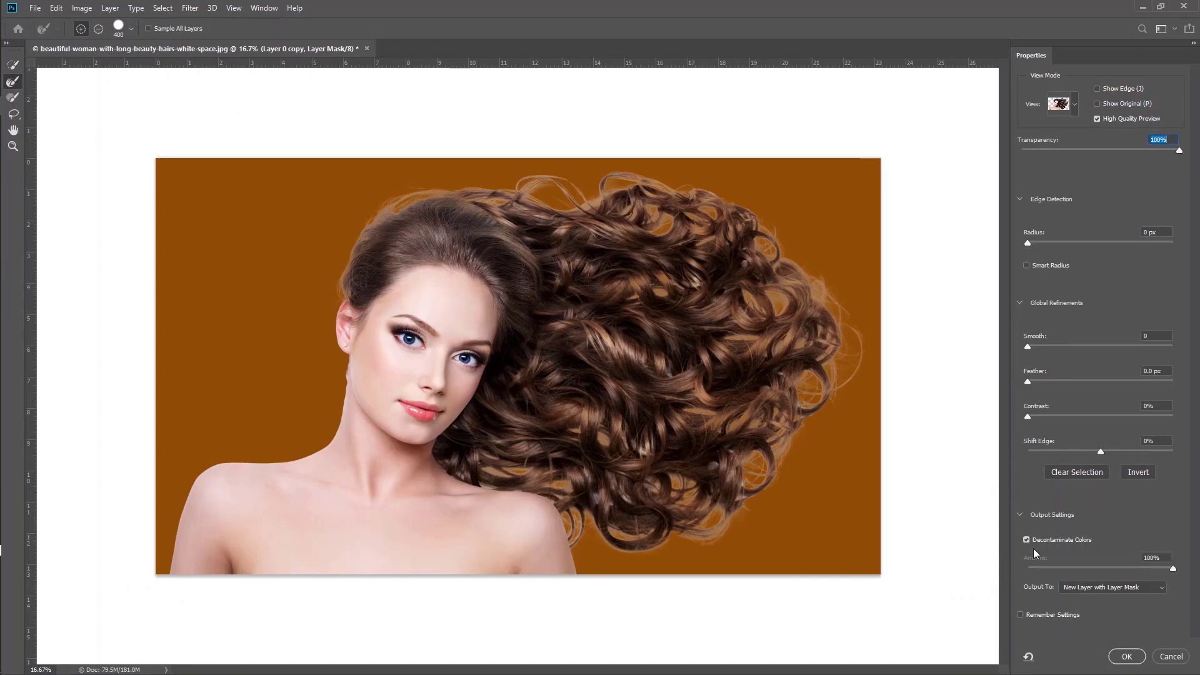
pyautogui.press('Return')
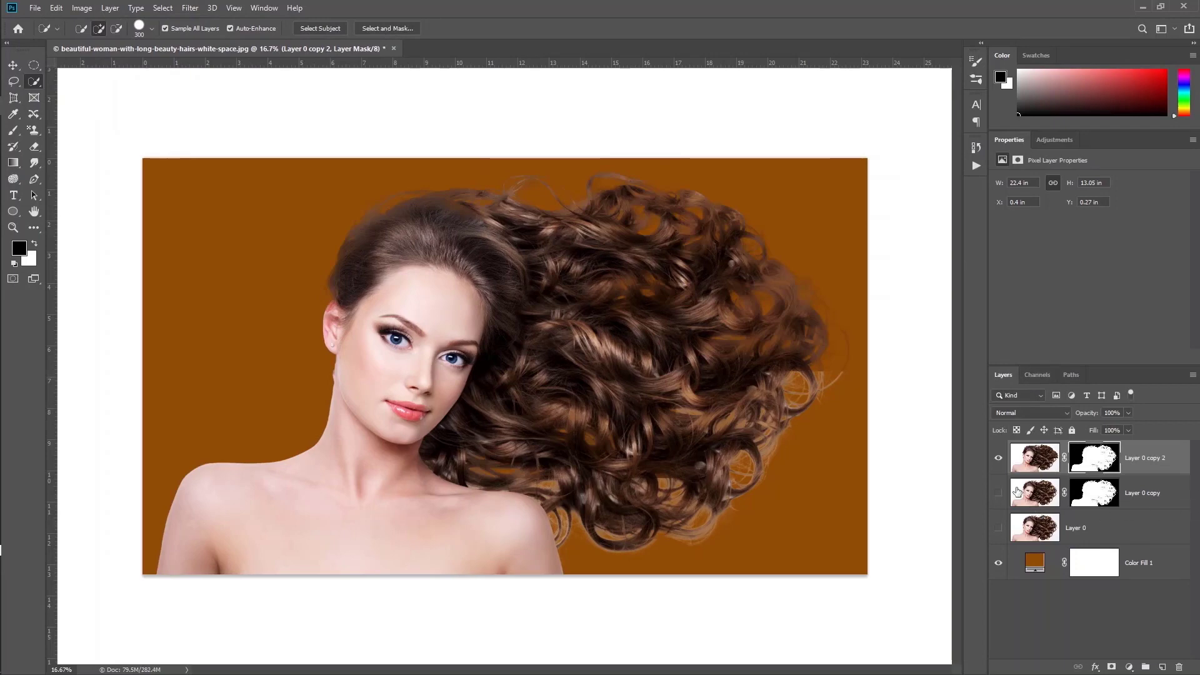
# - Show Layer 0 copy beneath Layer 0 copy 2 and toggle the upper layer's visibility to compare the two cutouts
pyautogui.click(999, 462)
pyautogui.click(999, 462)
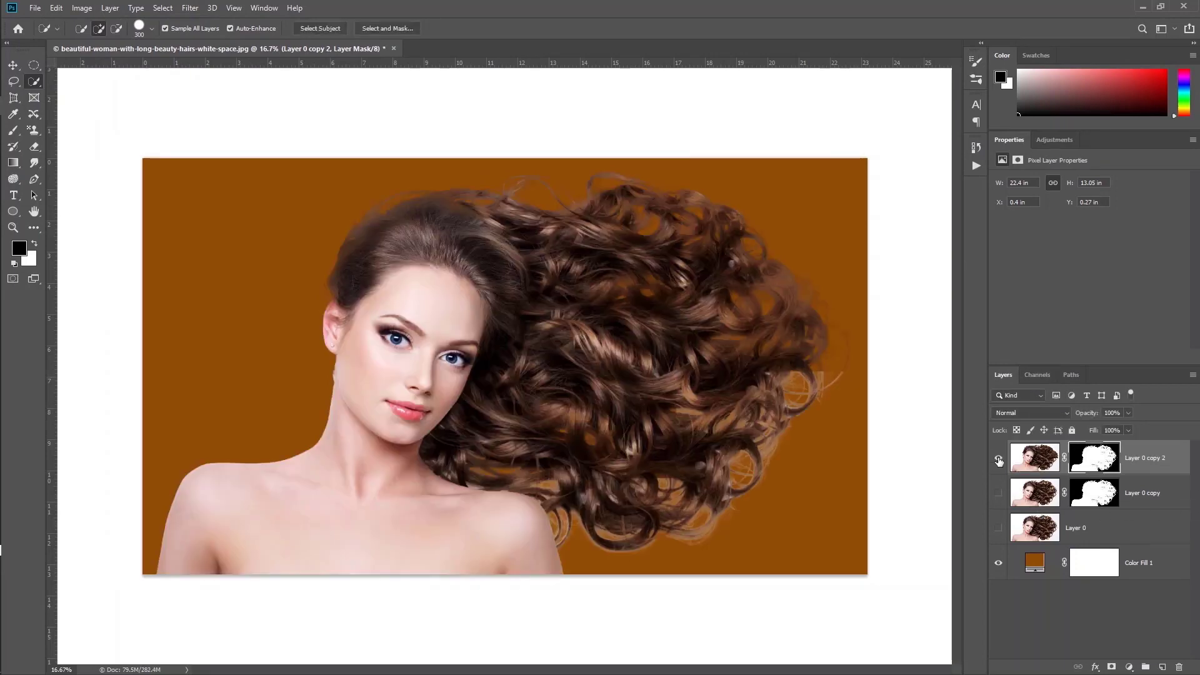
pyautogui.click(999, 461)
pyautogui.click(999, 458)
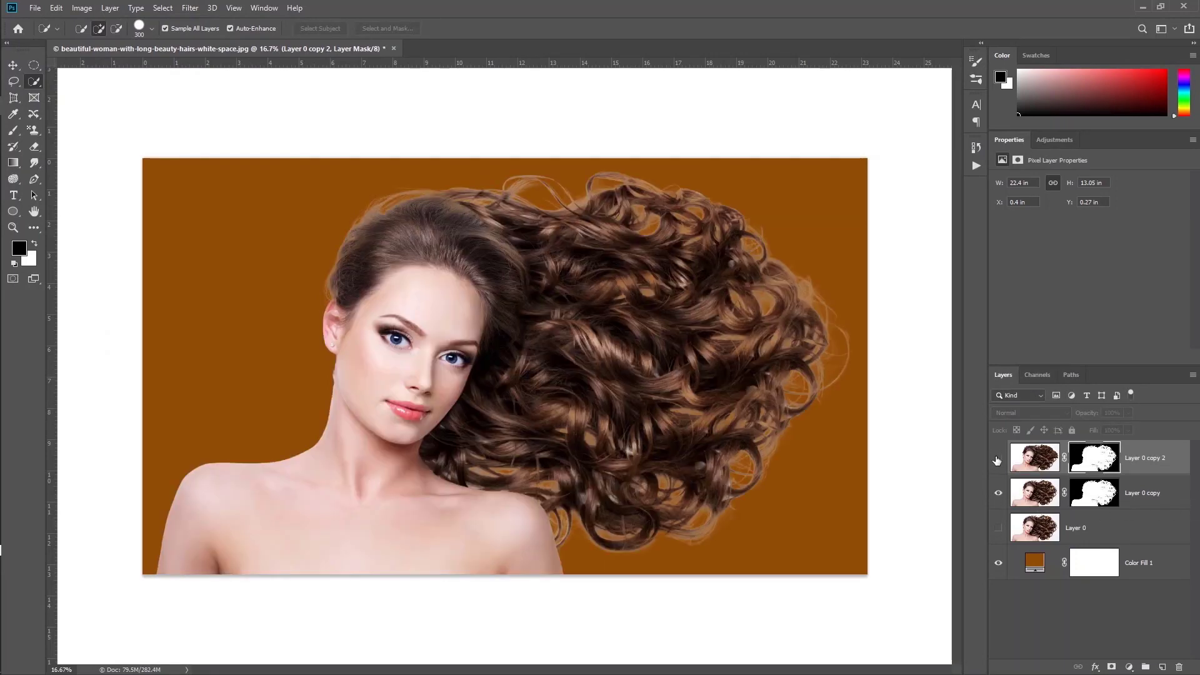
pyautogui.click(999, 492)
pyautogui.click(997, 458)
pyautogui.click(997, 459)
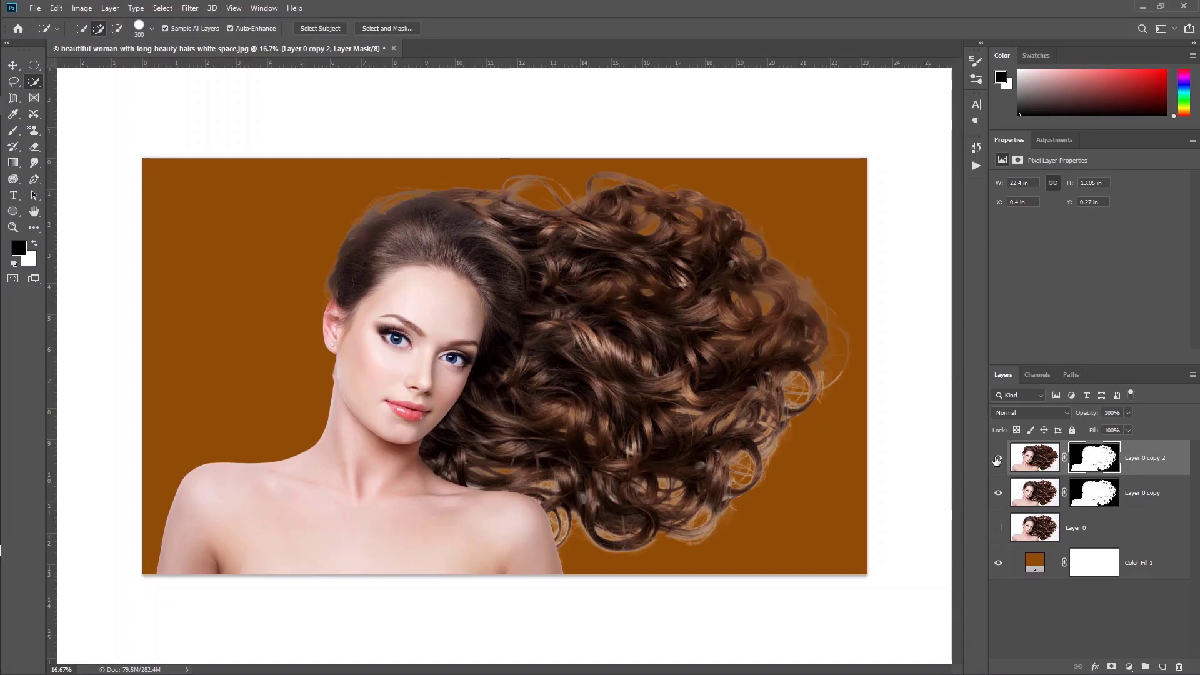
# - Change the Color Fill 1 background behind the cutout to a light orange
pyautogui.doubleClick(1034, 561)
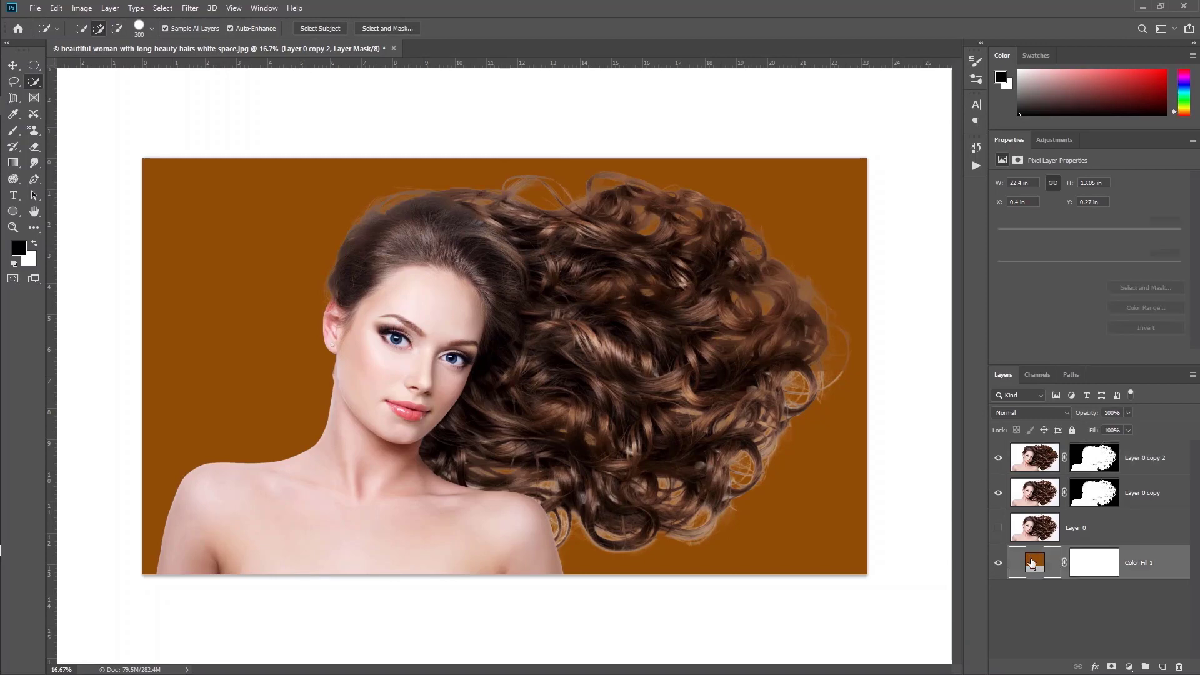
pyautogui.moveTo(906, 504); pyautogui.dragTo(976, 384)
pyautogui.click(1148, 417)
pyautogui.press('w')
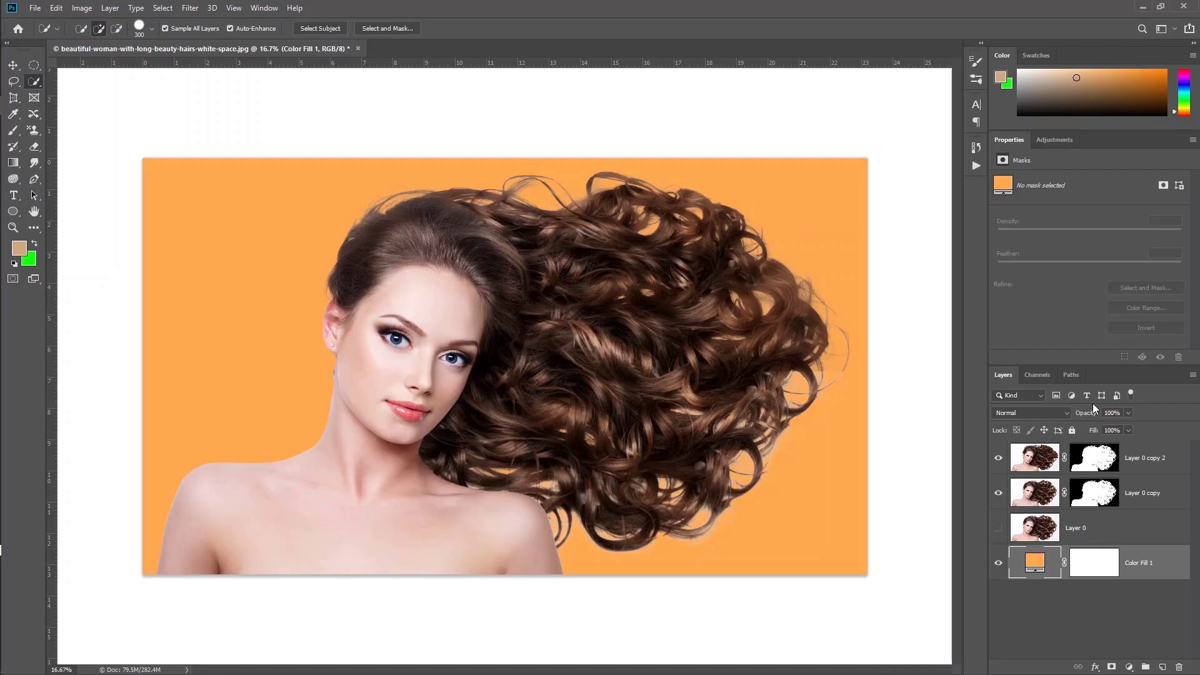
pyautogui.moveTo(1, 345)
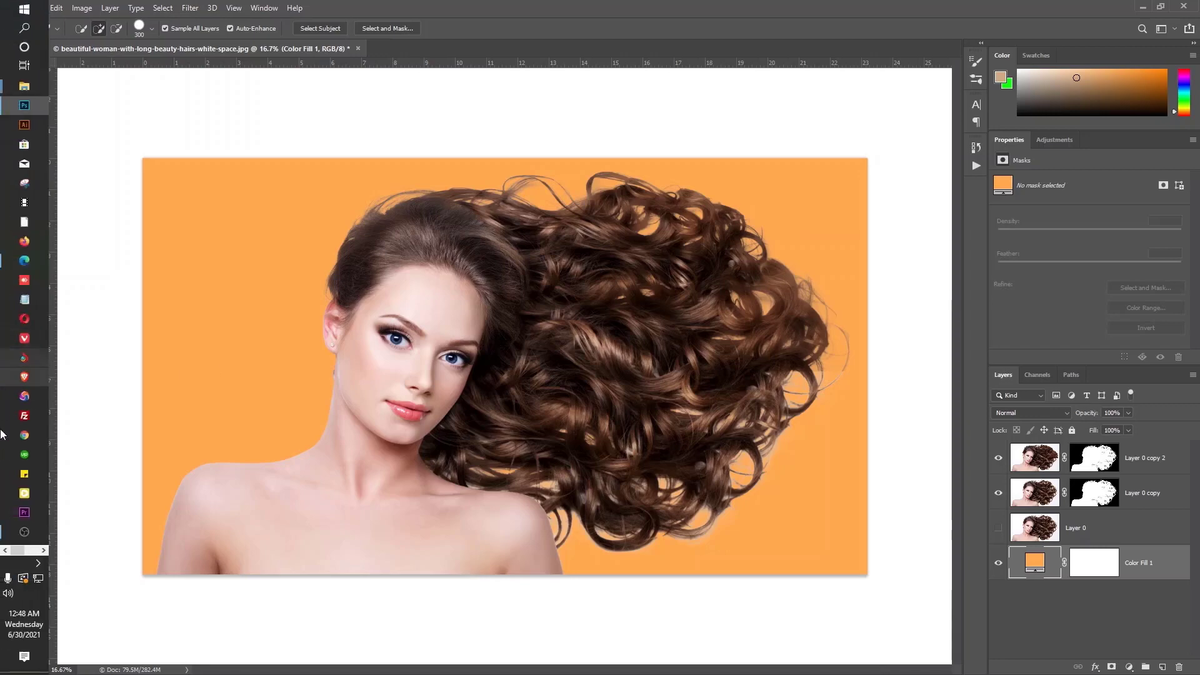